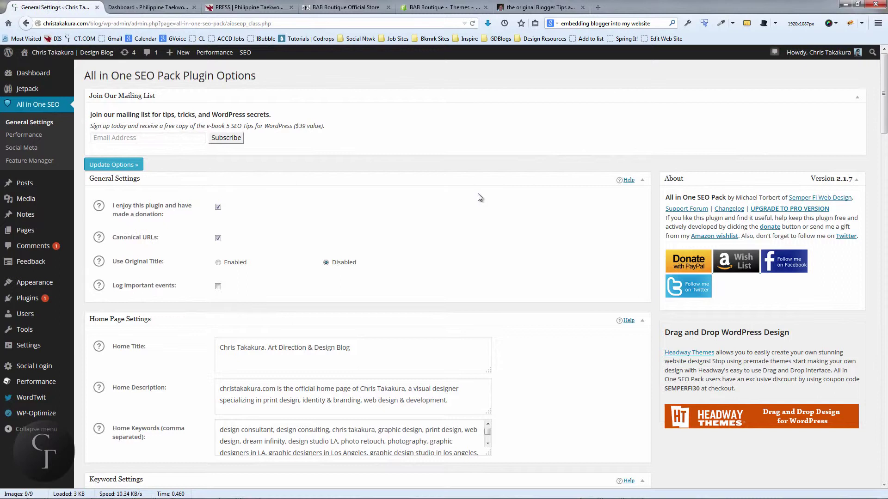
scroll(476, 199, down, 1)
scroll(476, 199, up, 1)
scroll(475, 199, down, 1)
scroll(475, 198, down, 2)
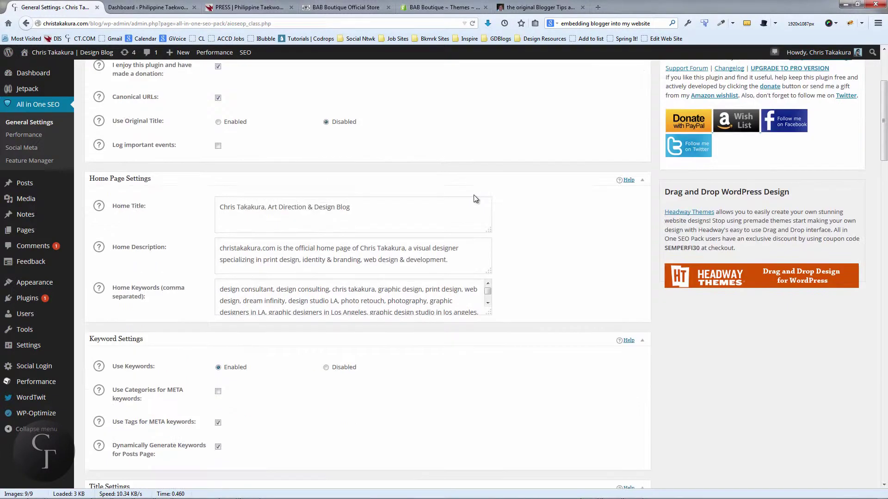
scroll(476, 199, up, 2)
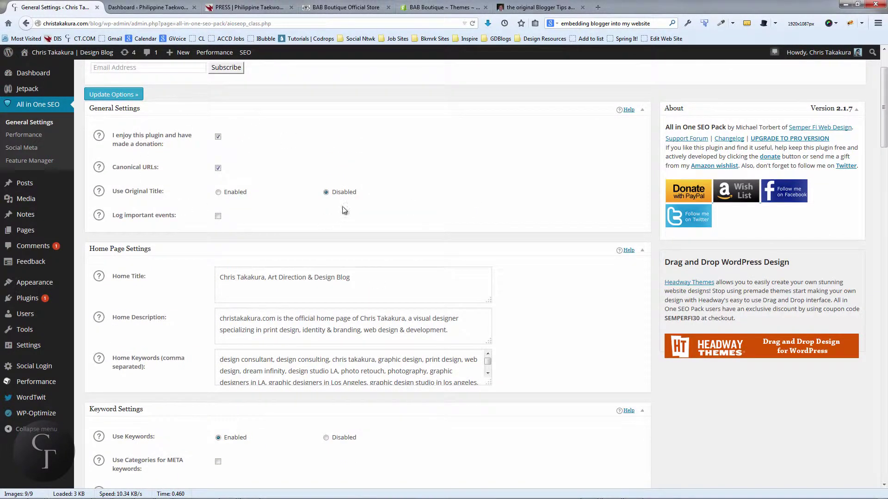
scroll(342, 210, down, 5)
scroll(341, 210, up, 1)
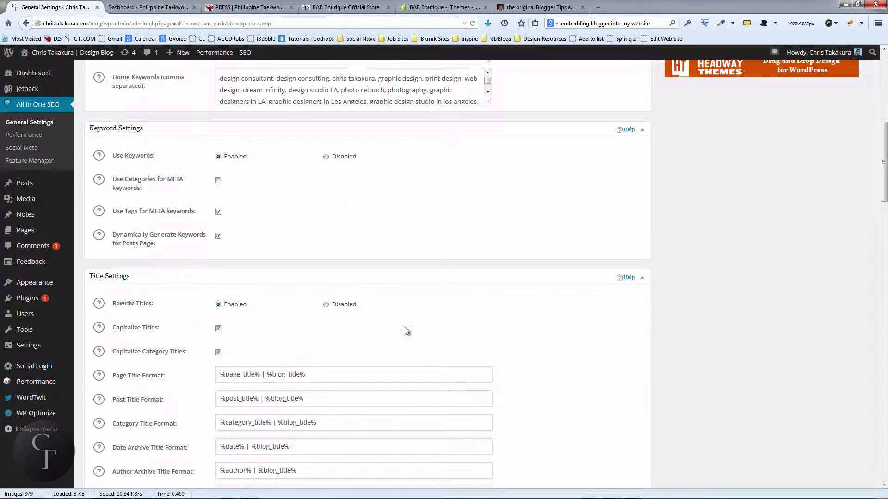
scroll(406, 330, up, 2)
scroll(406, 331, up, 2)
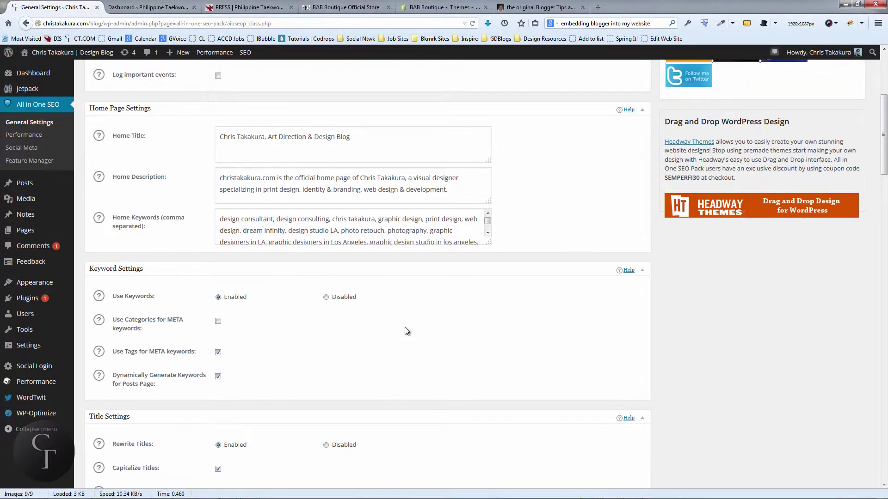
scroll(405, 331, up, 1)
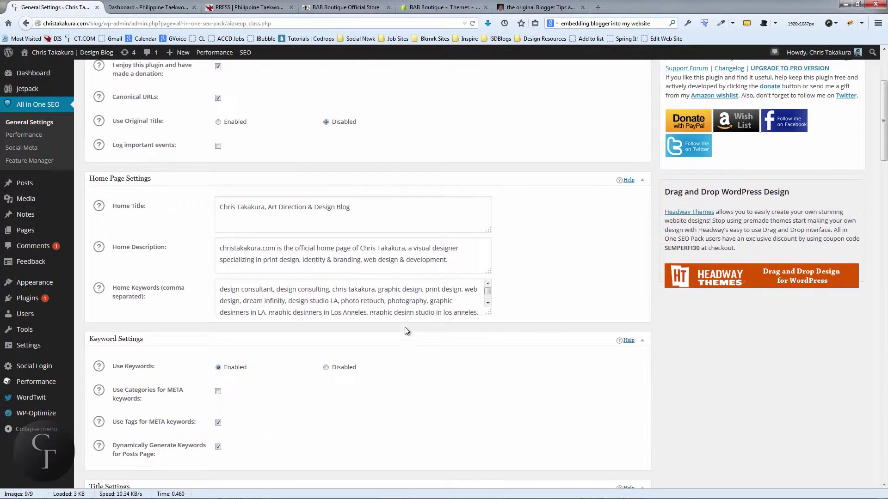
click(375, 207)
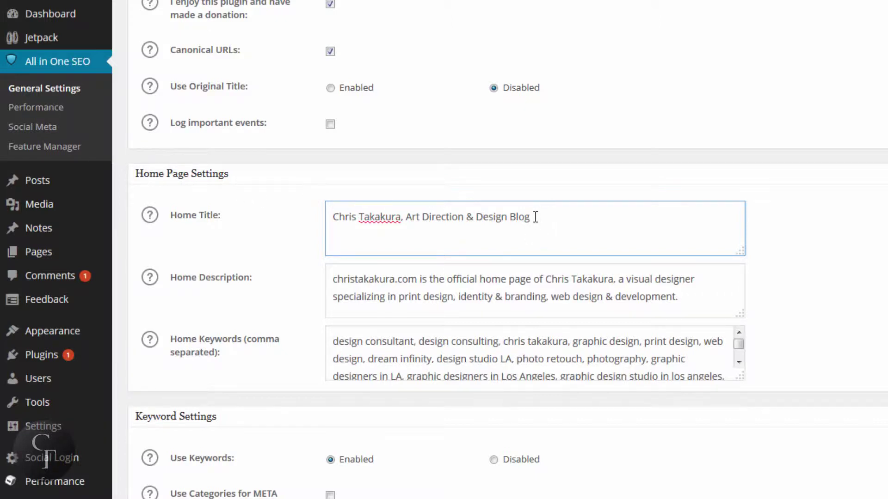
drag(533, 216, 293, 211)
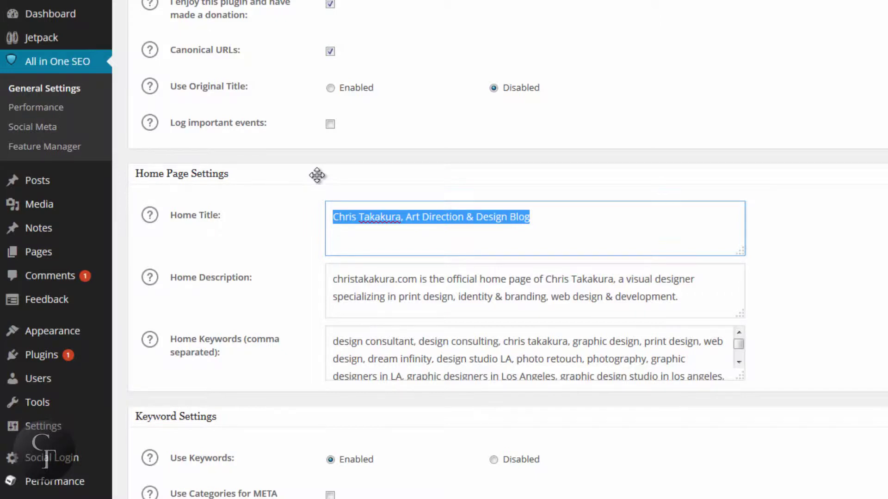
click(568, 212)
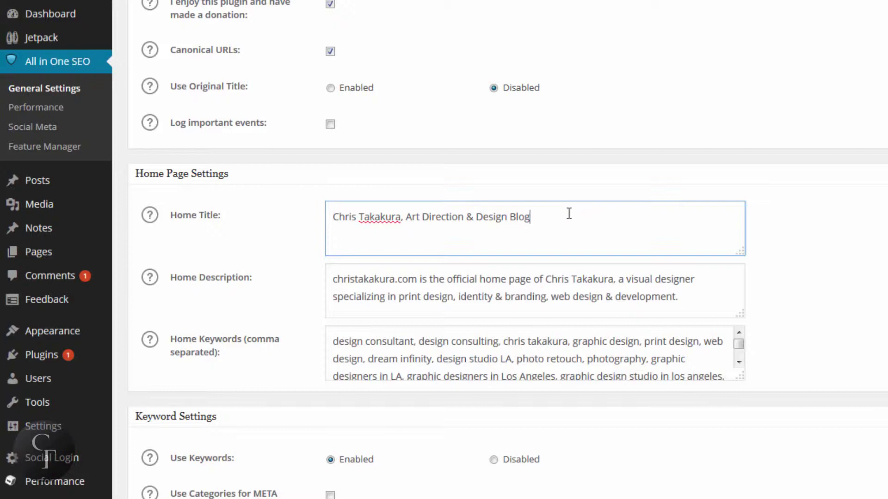
drag(568, 214, 325, 217)
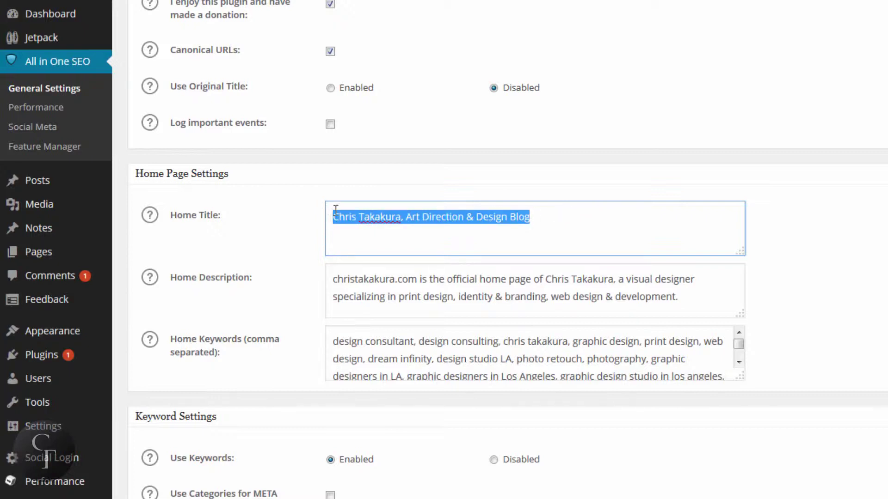
click(568, 220)
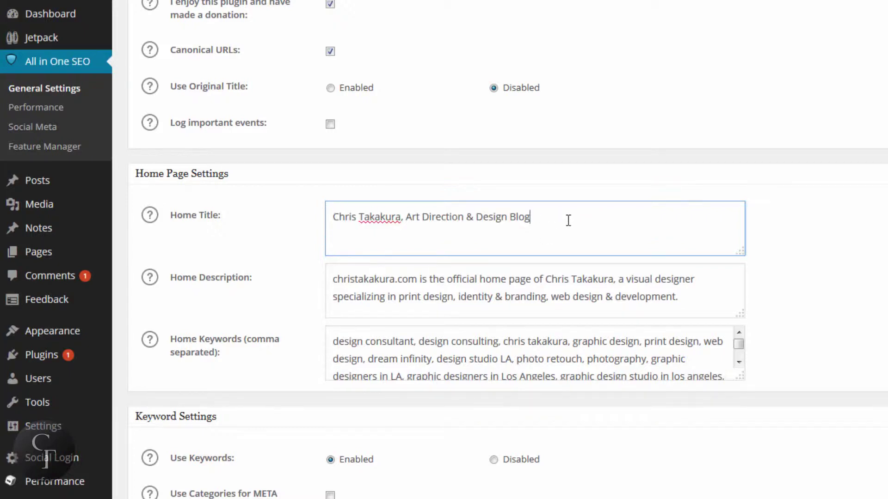
drag(568, 220, 317, 215)
click(574, 219)
drag(553, 217, 324, 217)
click(554, 212)
drag(535, 212, 315, 214)
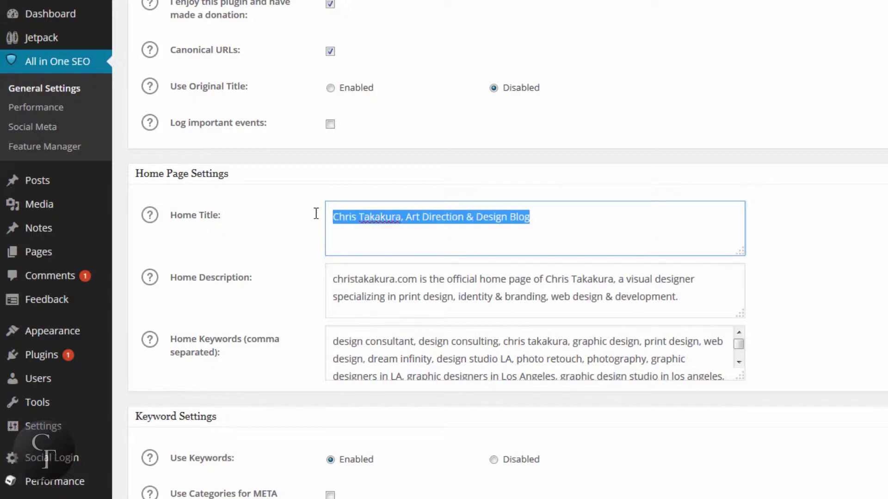
click(606, 220)
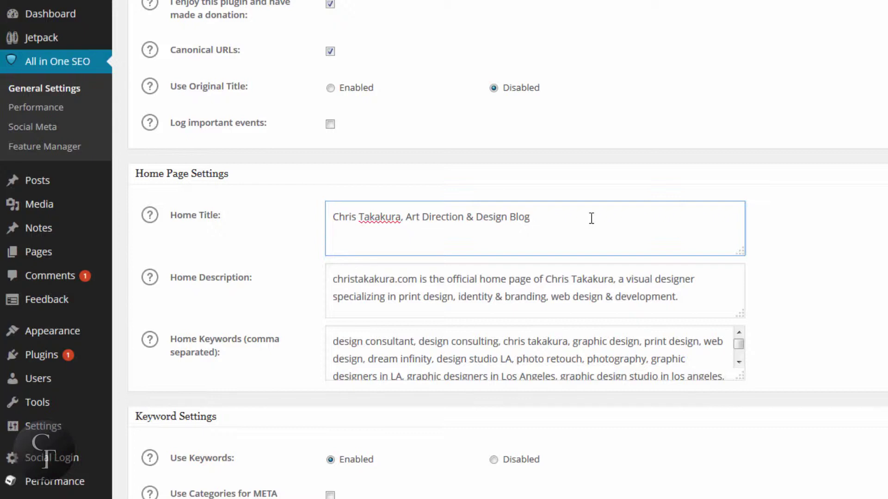
Select the Home Description text and show its help explanation and documentation link
click(701, 299)
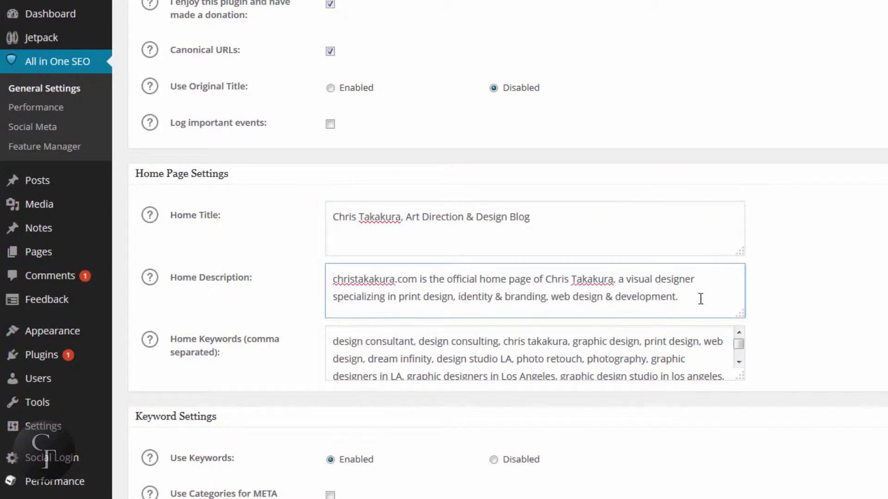
drag(688, 297, 327, 280)
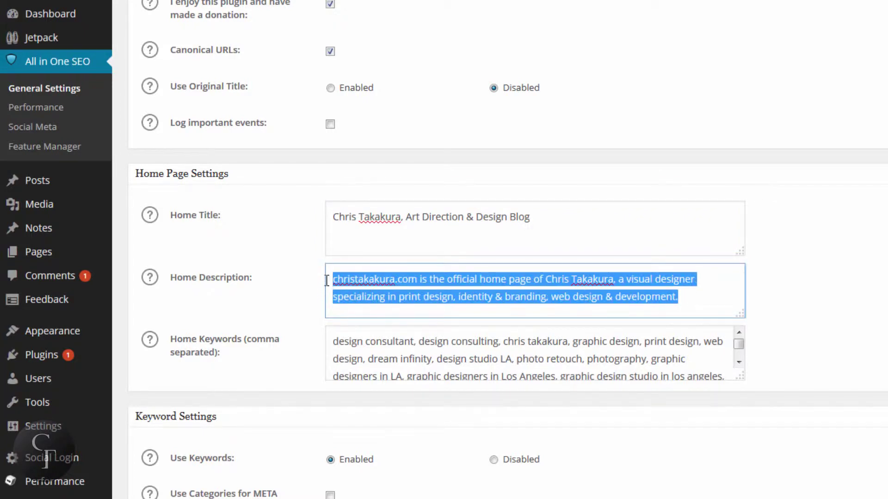
click(330, 279)
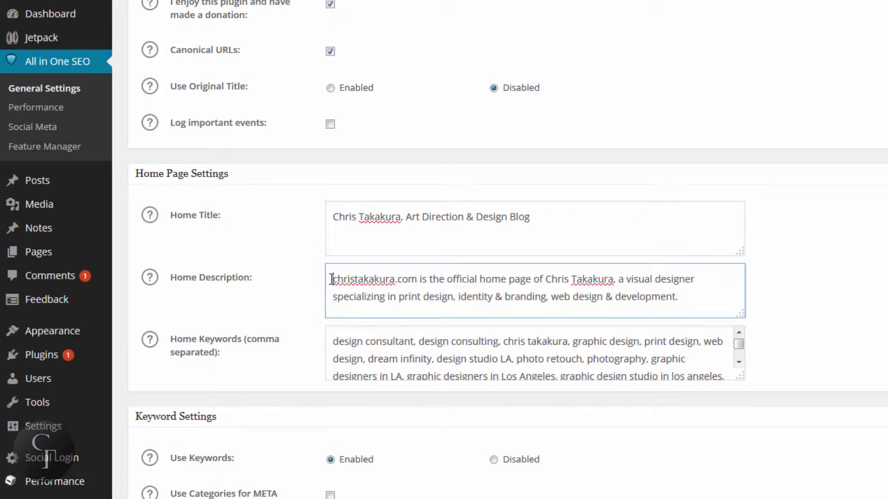
click(151, 283)
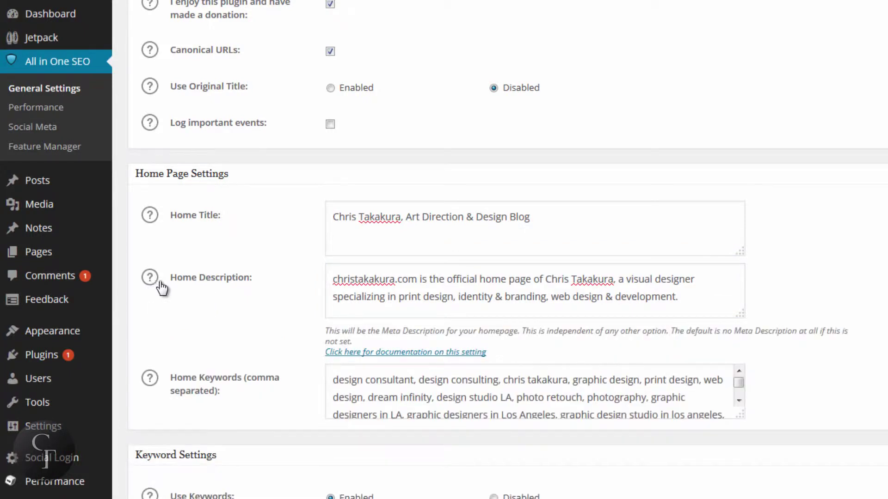
Review the Home Description text and enlarge the Home Keywords box to show more keywords
click(386, 284)
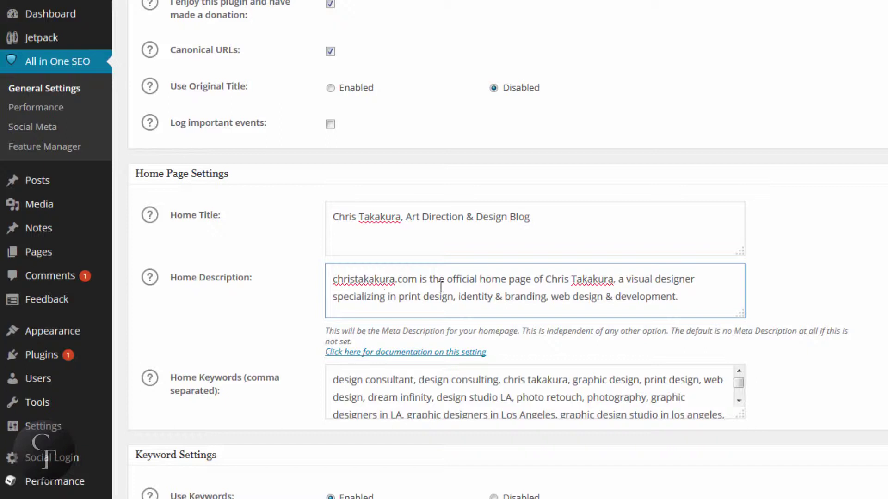
drag(439, 280, 444, 280)
click(679, 300)
mouse_move(680, 300)
mouse_down()
mouse_move(324, 283)
mouse_move(725, 307)
mouse_move(333, 279)
mouse_up()
click(333, 284)
click(720, 303)
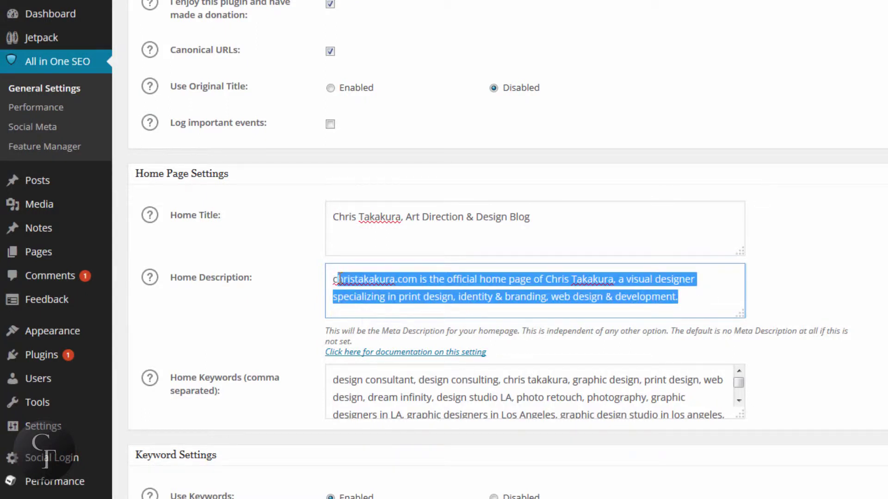
click(333, 279)
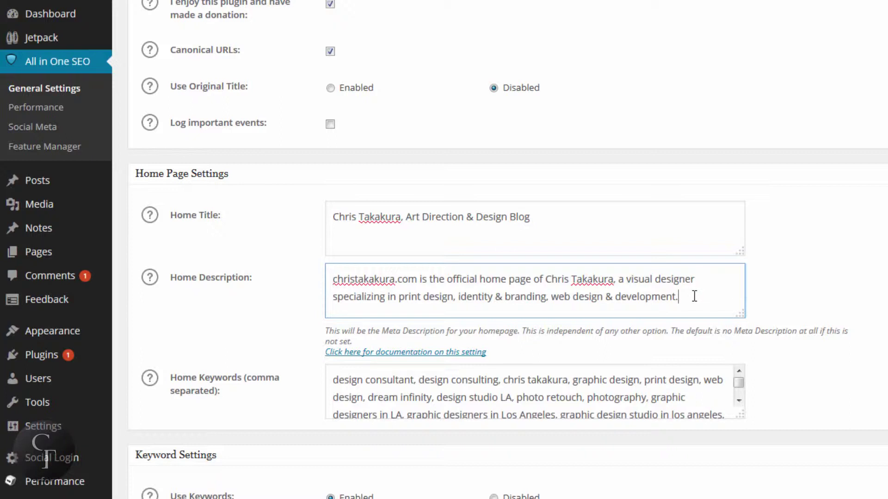
drag(739, 415, 749, 468)
click(421, 400)
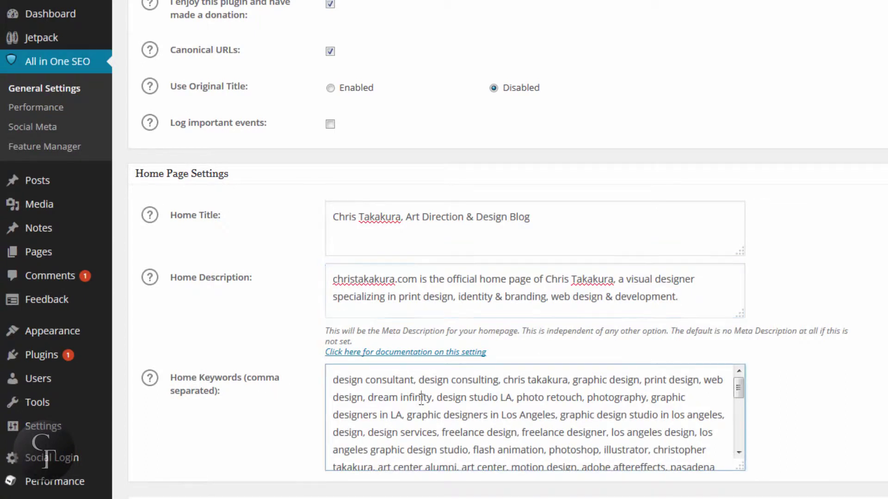
drag(333, 380, 597, 415)
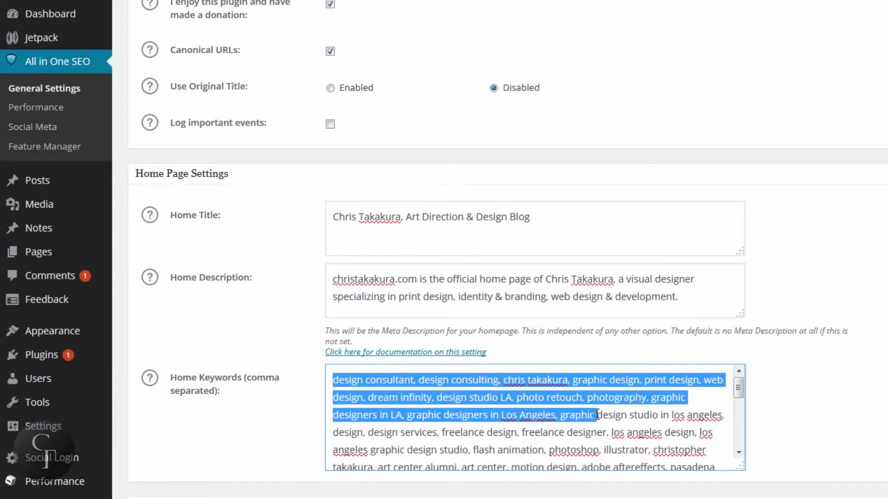
click(597, 415)
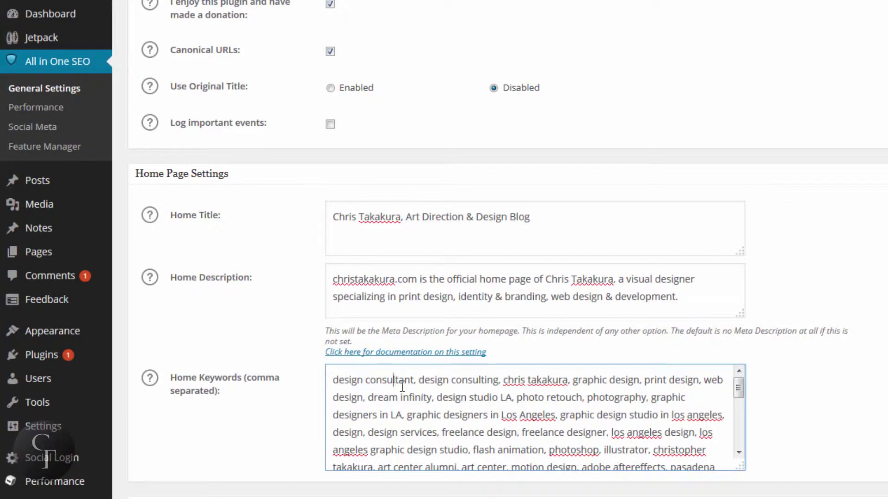
drag(541, 380, 589, 409)
click(589, 410)
drag(740, 388, 738, 442)
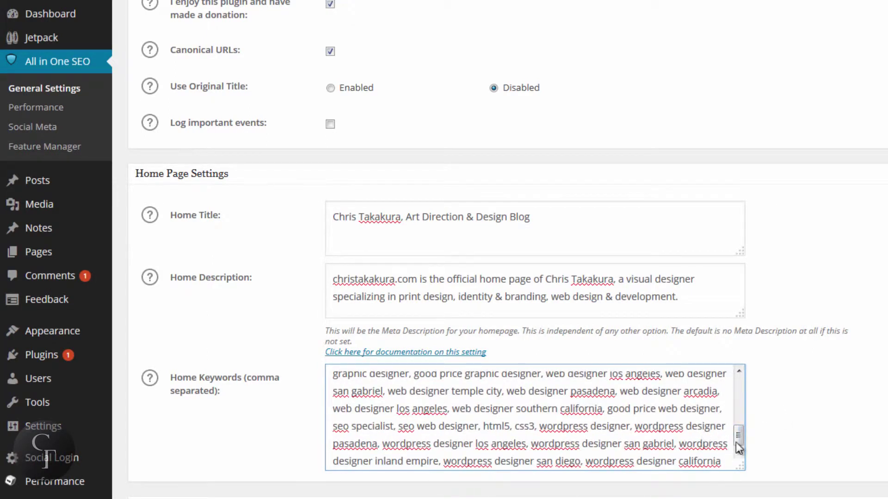
drag(738, 440, 743, 381)
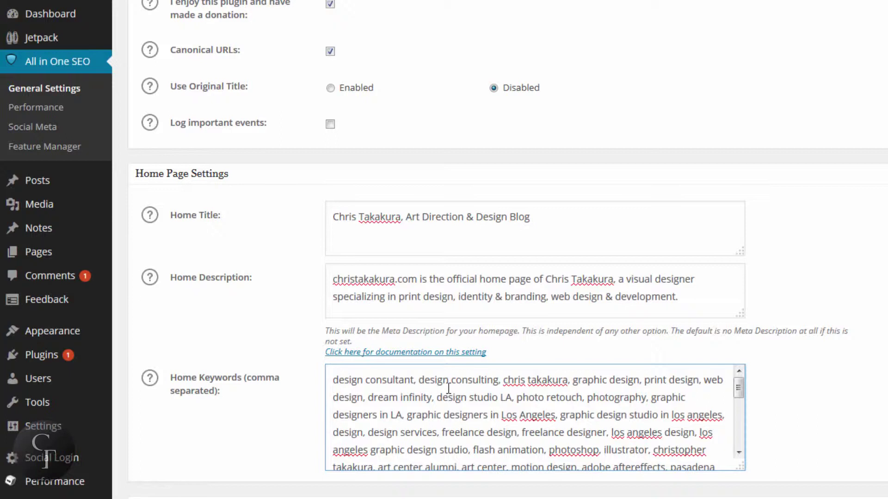
scroll(449, 389, down, 3)
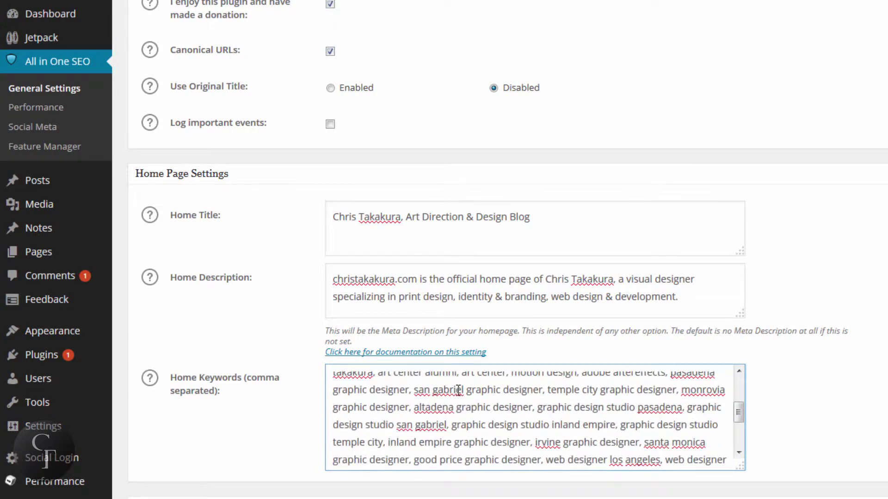
scroll(458, 390, down, 2)
scroll(459, 392, down, 1)
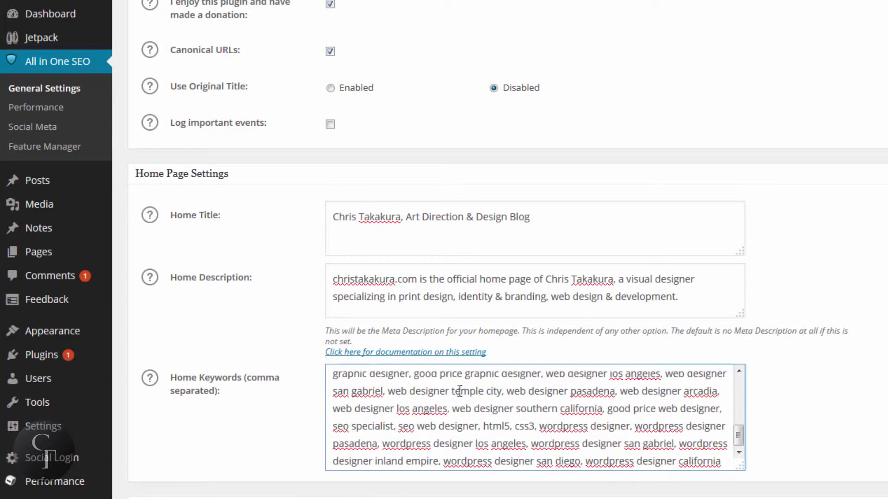
scroll(469, 405, up, 3)
scroll(479, 415, up, 3)
scroll(478, 413, up, 2)
scroll(693, 382, up, 3)
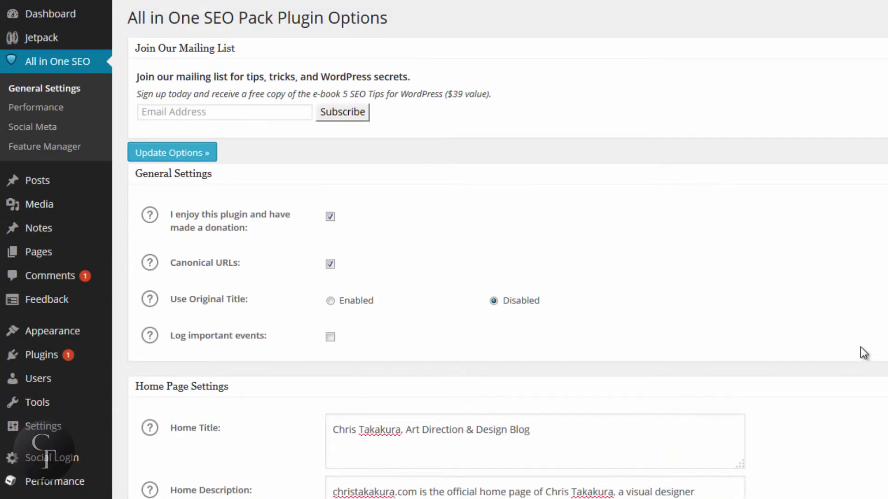
scroll(821, 349, down, 2)
scroll(821, 349, down, 2)
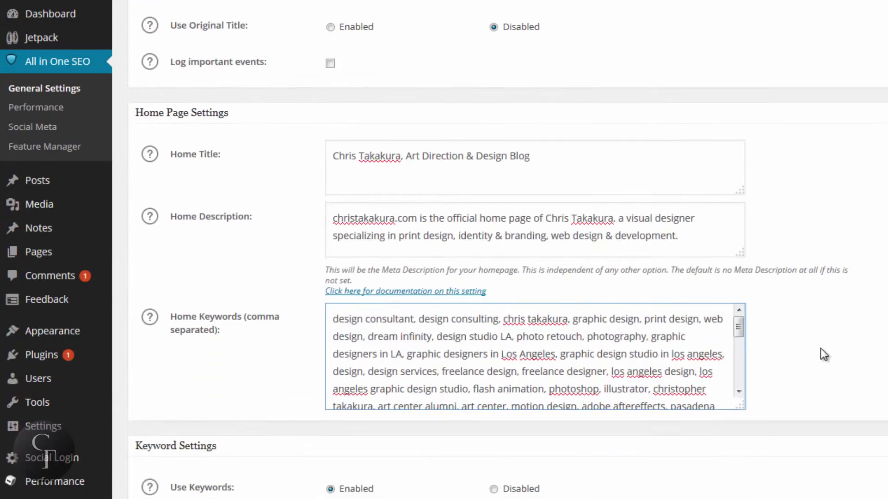
scroll(820, 349, down, 1)
scroll(820, 347, up, 1)
scroll(820, 347, up, 3)
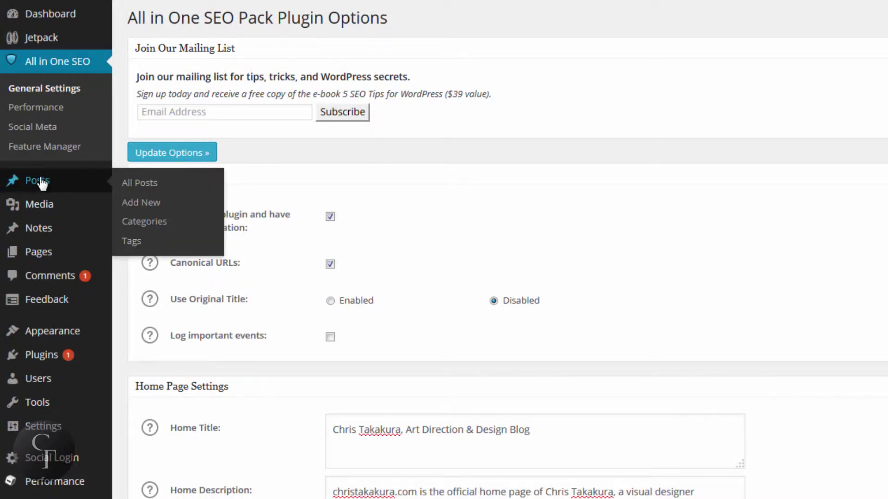
mouse_move(37, 180)
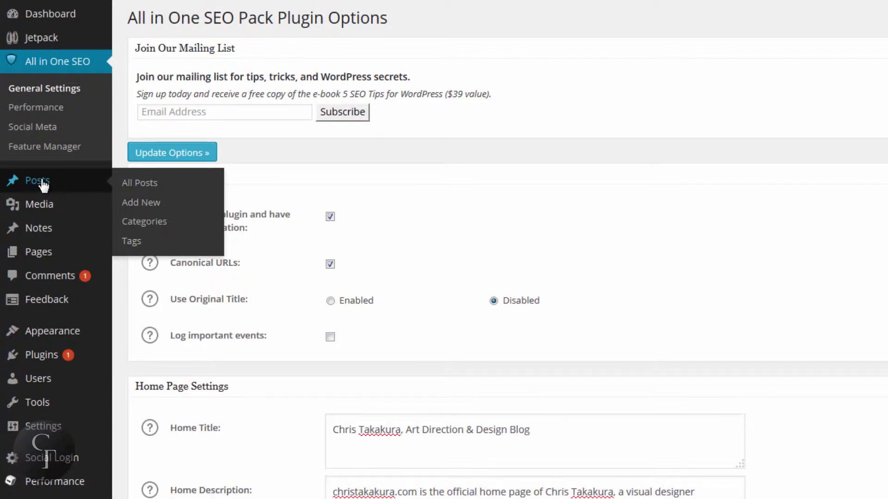
Open the All Posts list of 28 posts, with 'Adobe Creative Cloud and it's problems' first
click(38, 181)
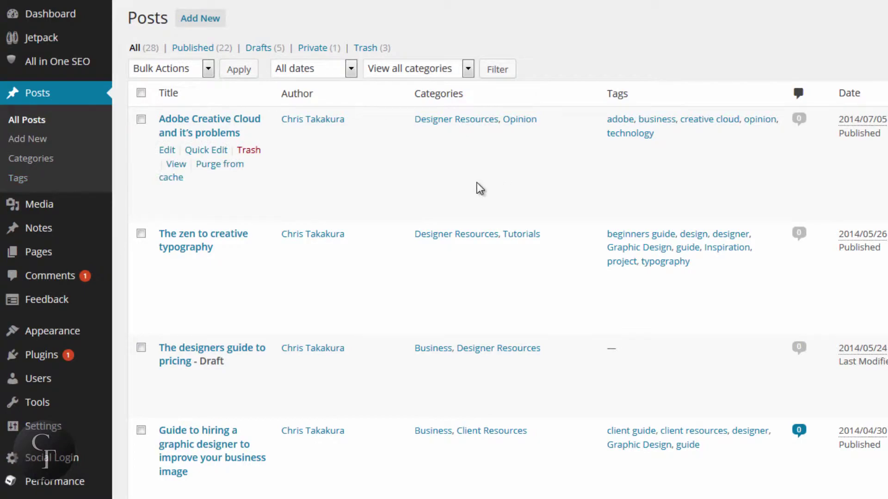
scroll(476, 182, down, 4)
scroll(476, 183, down, 3)
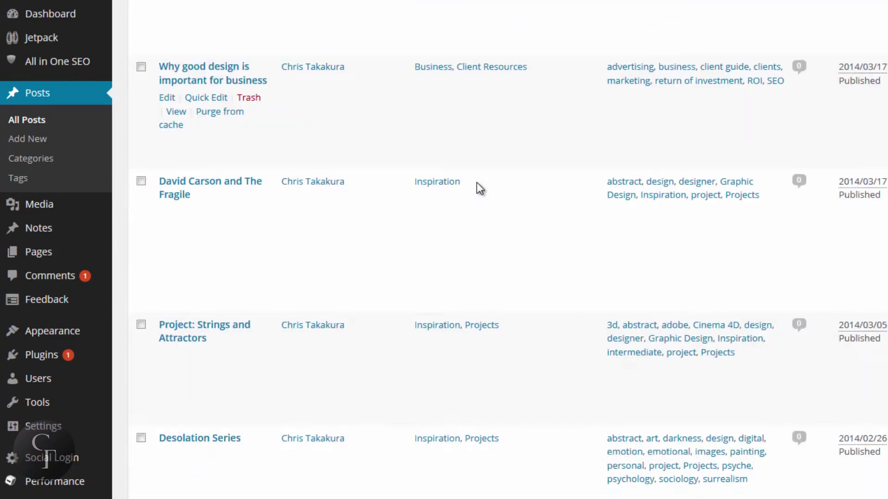
scroll(477, 183, down, 2)
scroll(477, 182, down, 4)
scroll(476, 183, down, 2)
scroll(476, 183, up, 1)
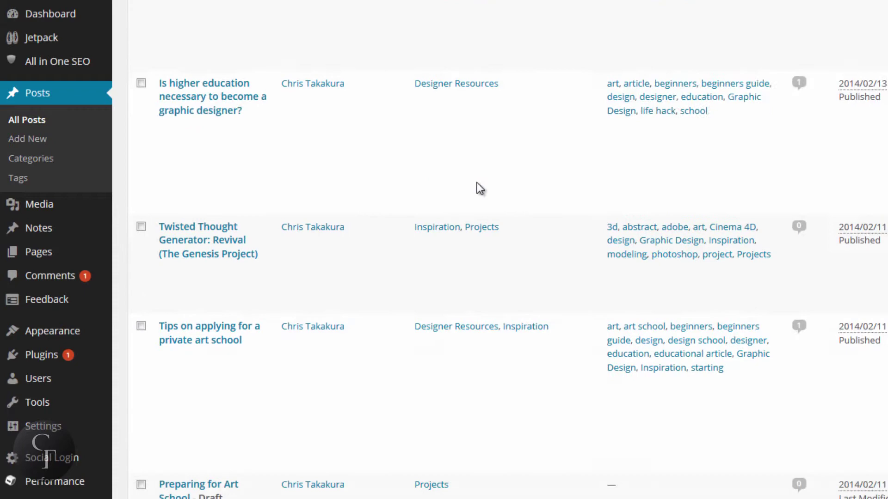
scroll(477, 182, up, 7)
scroll(478, 189, up, 3)
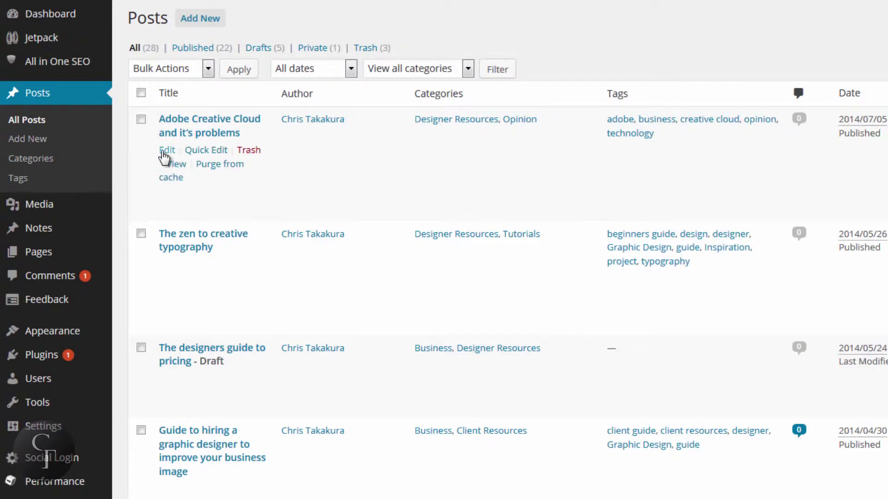
Edit 'Adobe Creative Cloud and it's problems' and bring its All in One SEO Pack box into view
click(165, 154)
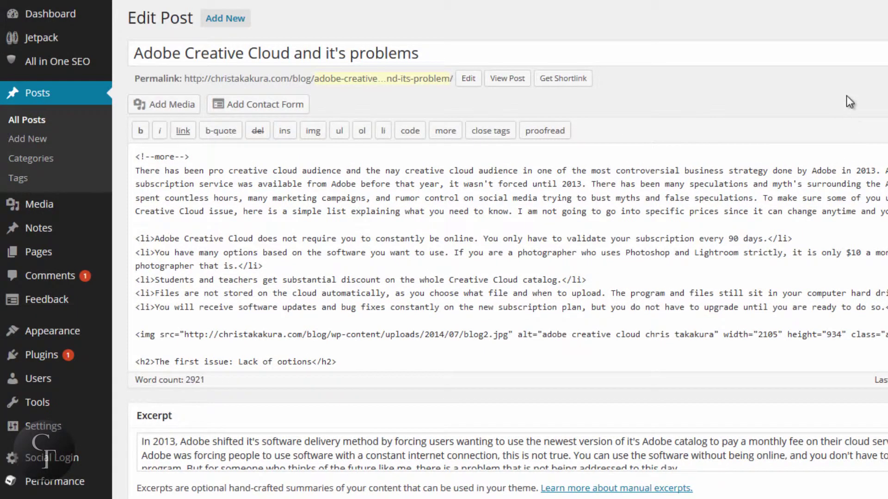
scroll(786, 99, down, 3)
scroll(791, 104, down, 1)
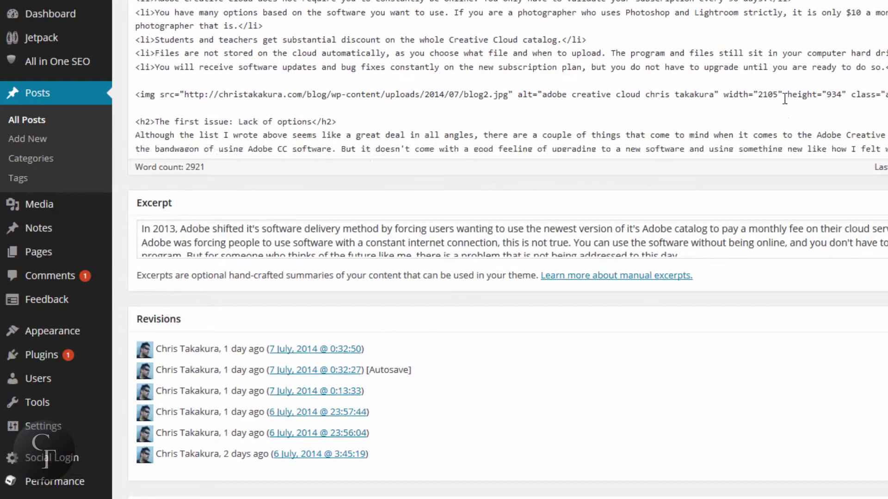
scroll(839, 122, down, 5)
scroll(506, 249, up, 3)
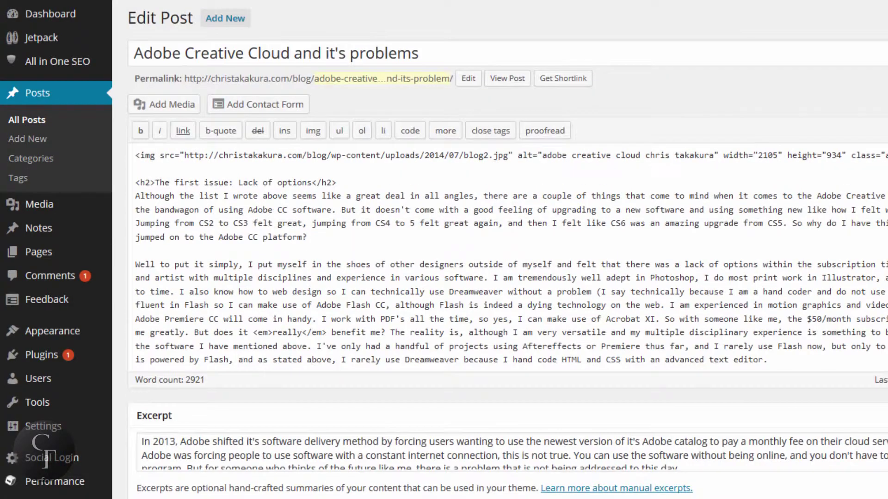
scroll(506, 250, down, 1)
scroll(507, 250, down, 3)
scroll(507, 250, down, 1)
scroll(857, 118, down, 1)
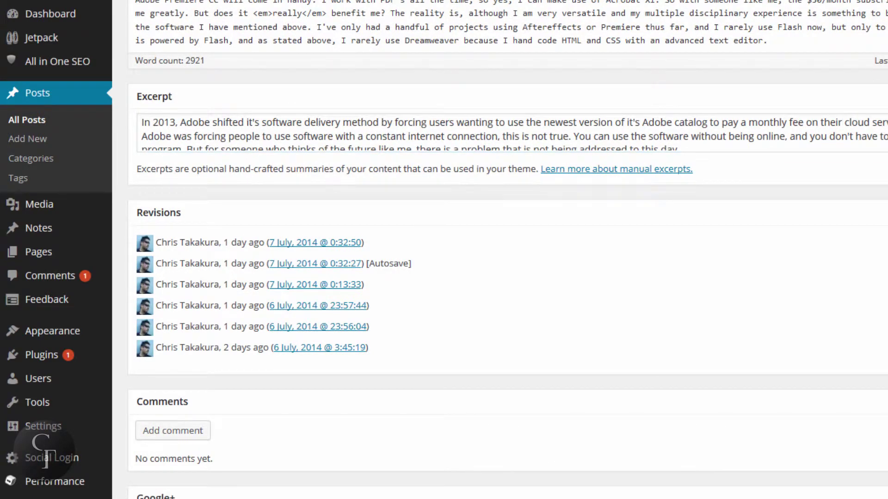
scroll(114, 52, down, 1)
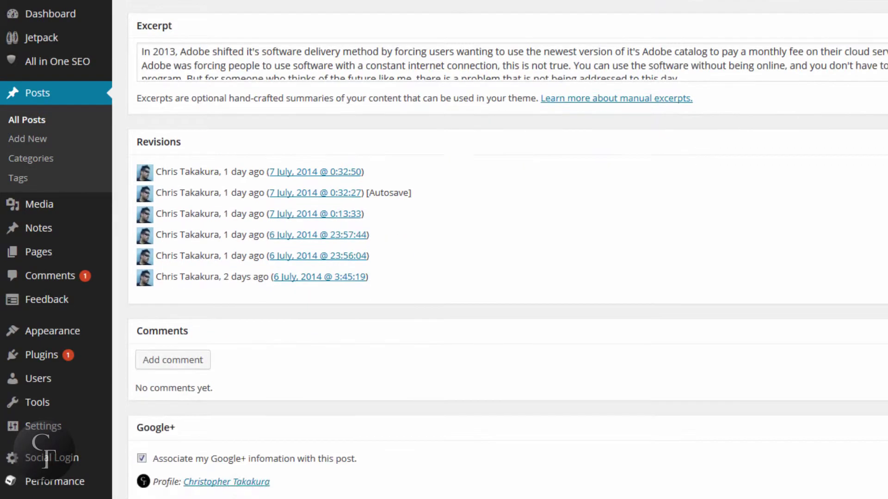
scroll(114, 52, down, 2)
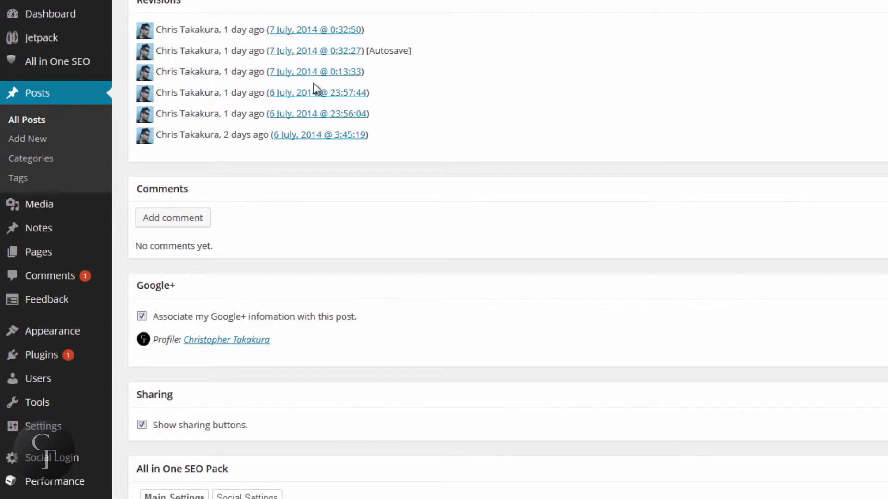
scroll(515, 261, down, 2)
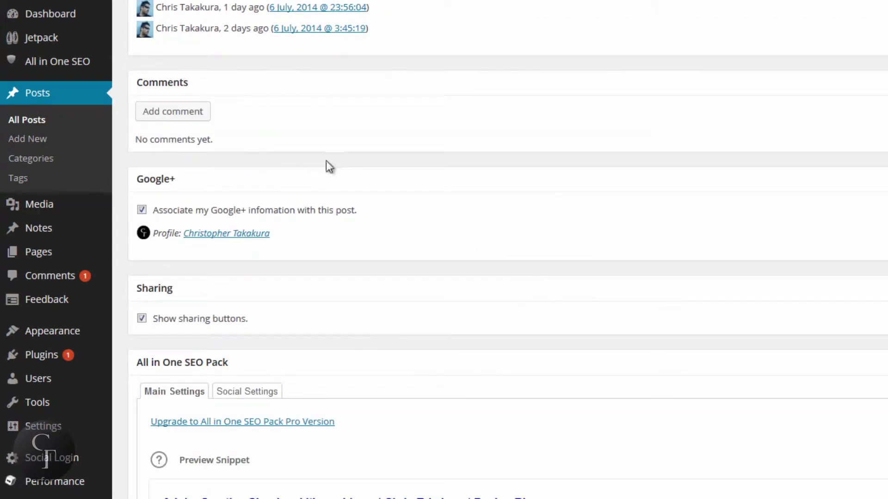
scroll(435, 182, down, 2)
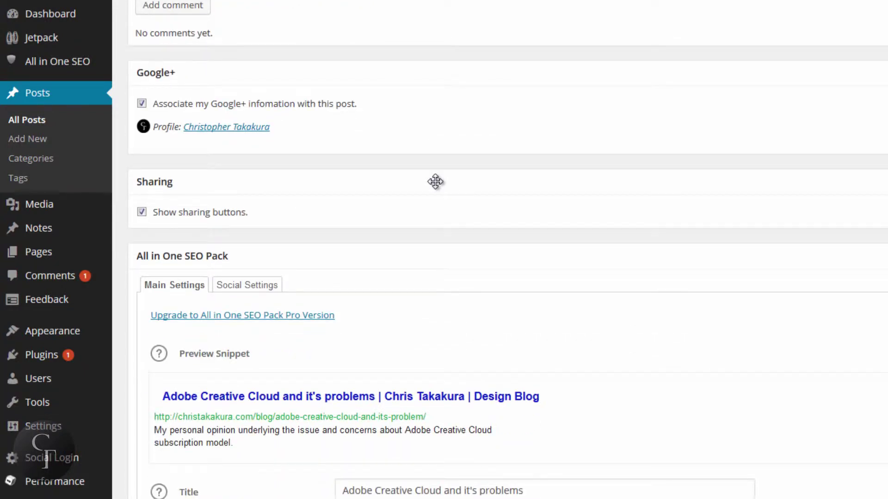
scroll(473, 174, down, 4)
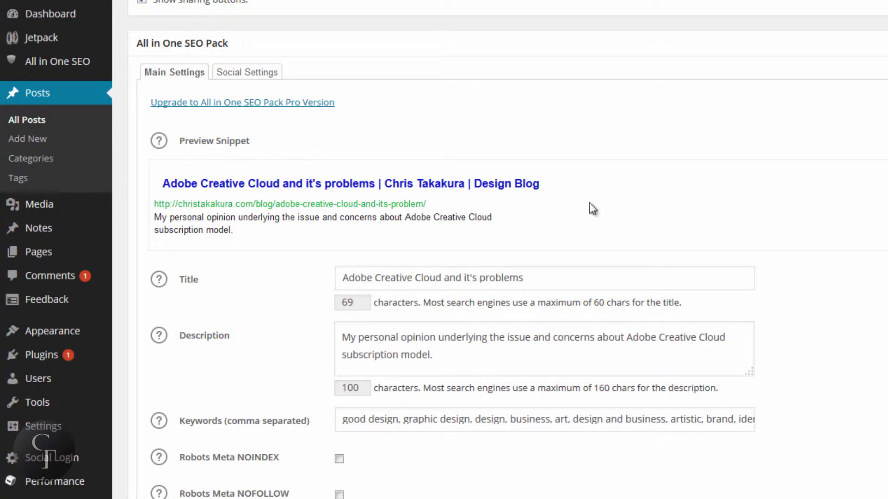
scroll(834, 196, down, 2)
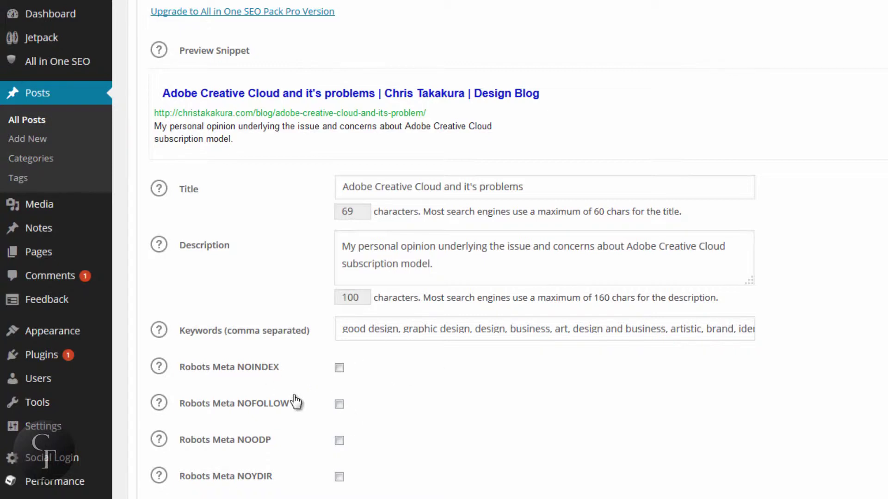
Review the post's SEO title and its 69-character count
click(567, 190)
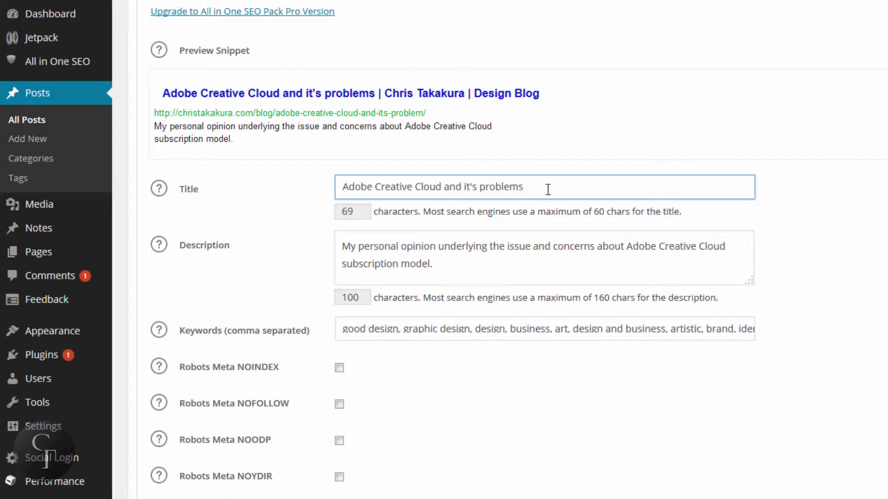
triple_click(548, 189)
click(563, 184)
drag(548, 188, 316, 188)
click(806, 270)
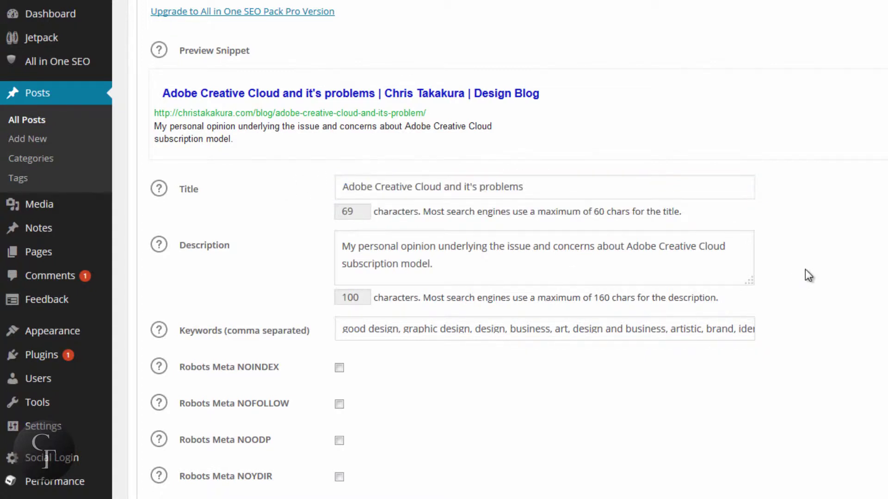
click(550, 190)
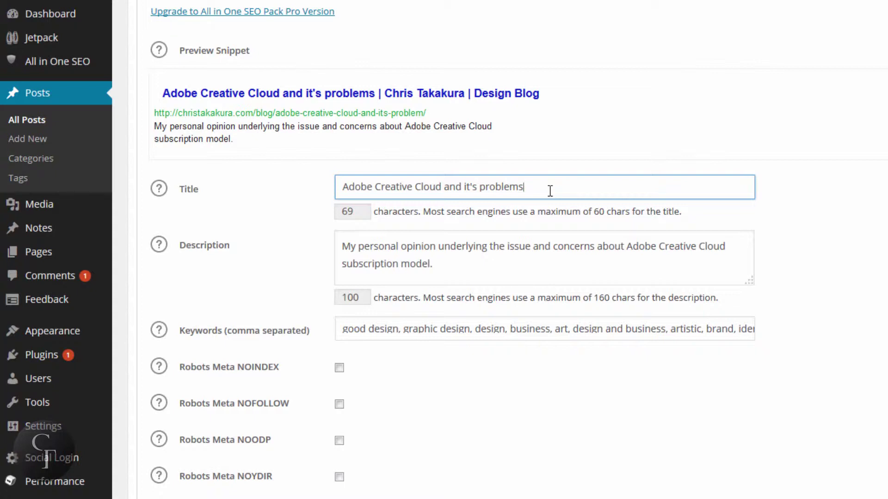
drag(361, 216, 307, 214)
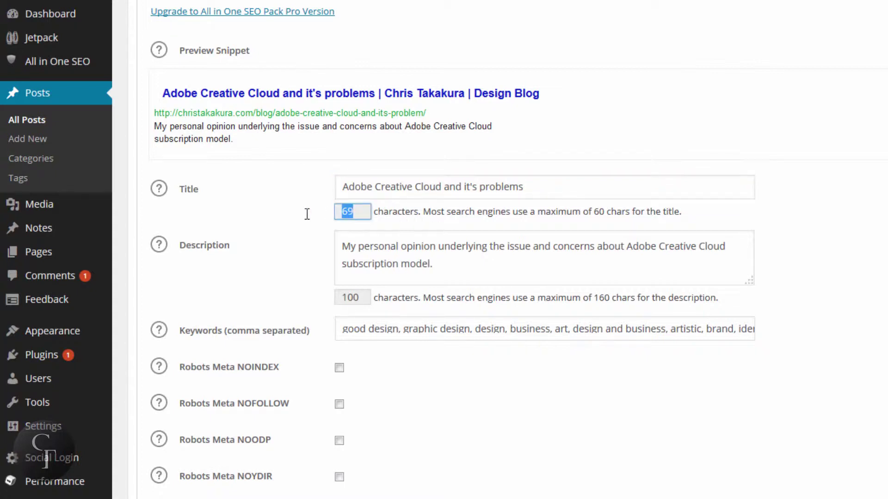
click(367, 214)
Delete 'and it's problems' from the SEO title, leaving 'Adobe Creative Cloud'
click(533, 186)
key(ctrl+shift+Left)
key(ctrl+shift+Left)
key(ctrl+shift+Left)
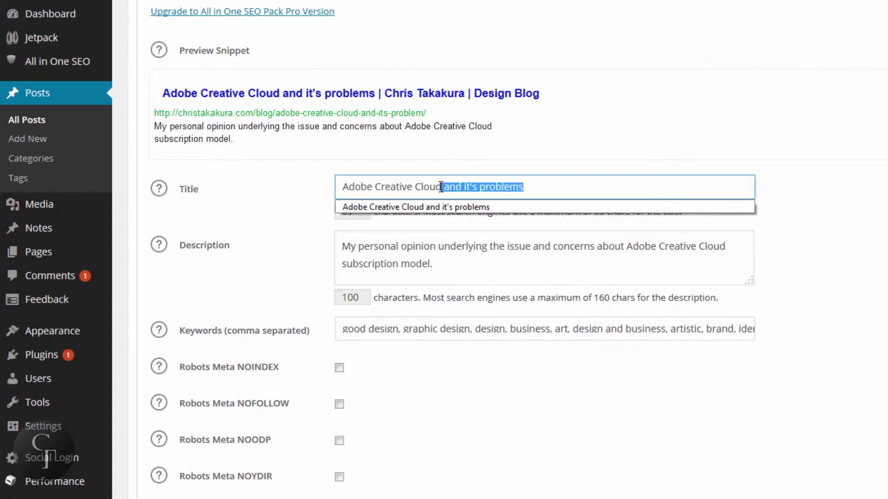
key(BackSpace)
click(799, 145)
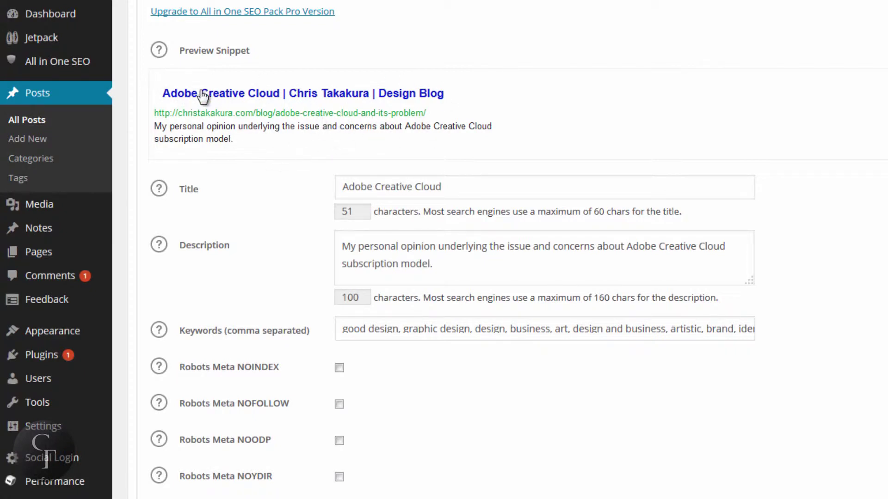
click(468, 260)
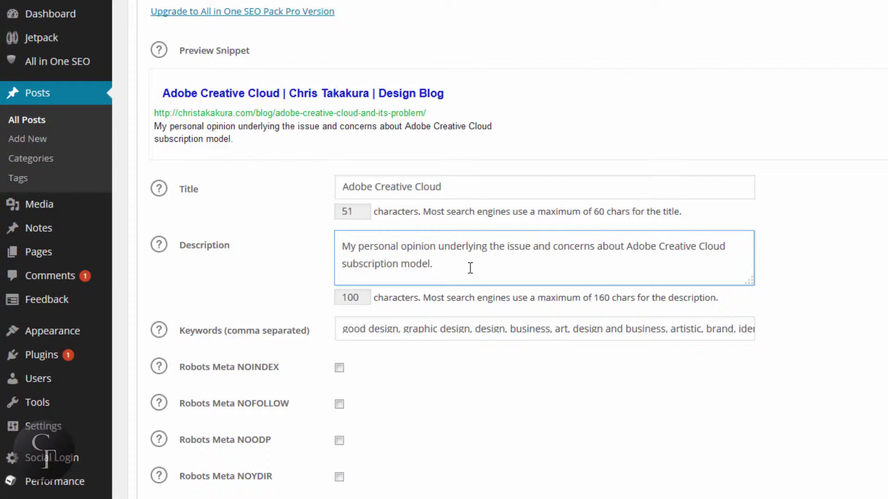
drag(449, 264, 344, 247)
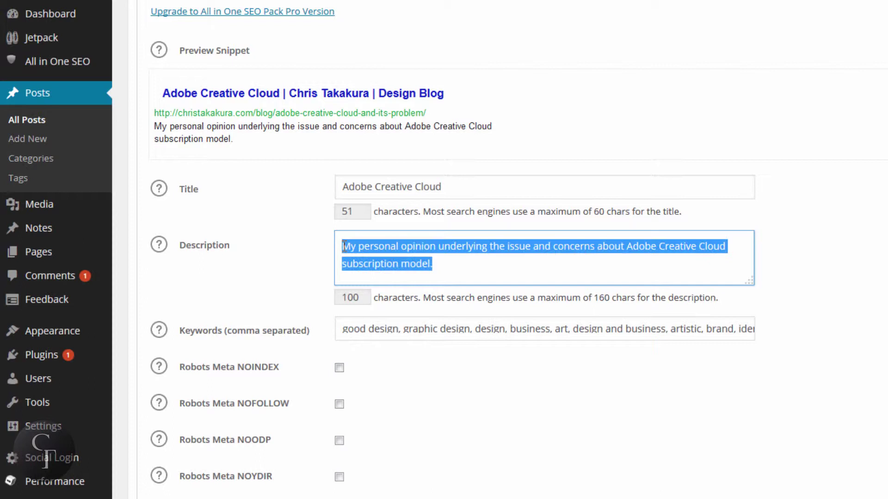
click(344, 247)
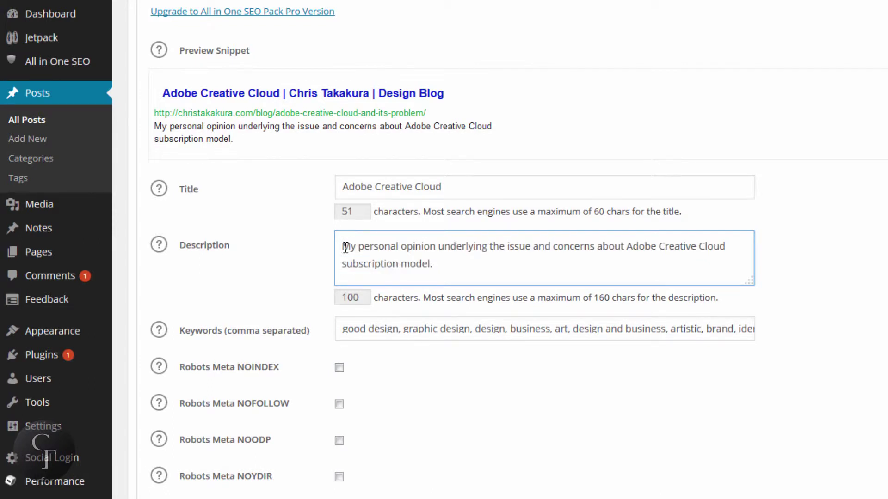
click(586, 337)
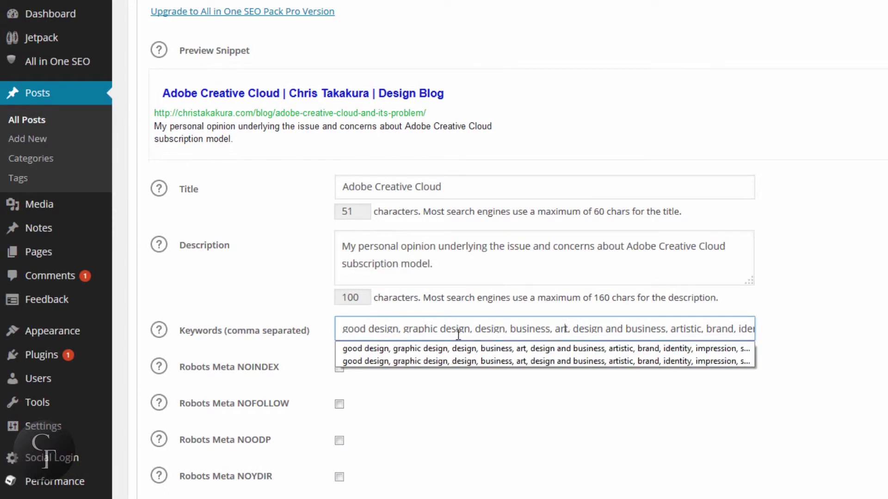
mouse_move(570, 331)
mouse_down()
mouse_move(392, 330)
mouse_move(666, 328)
mouse_up()
click(380, 331)
click(816, 330)
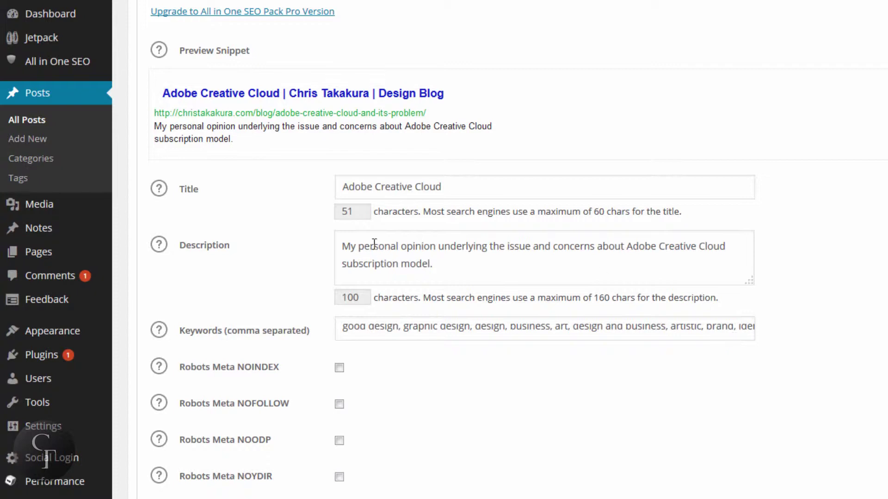
click(425, 251)
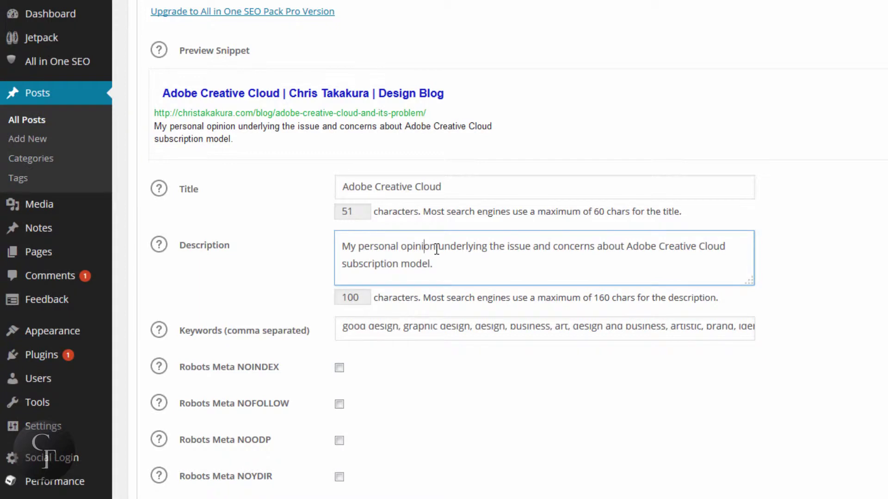
click(877, 234)
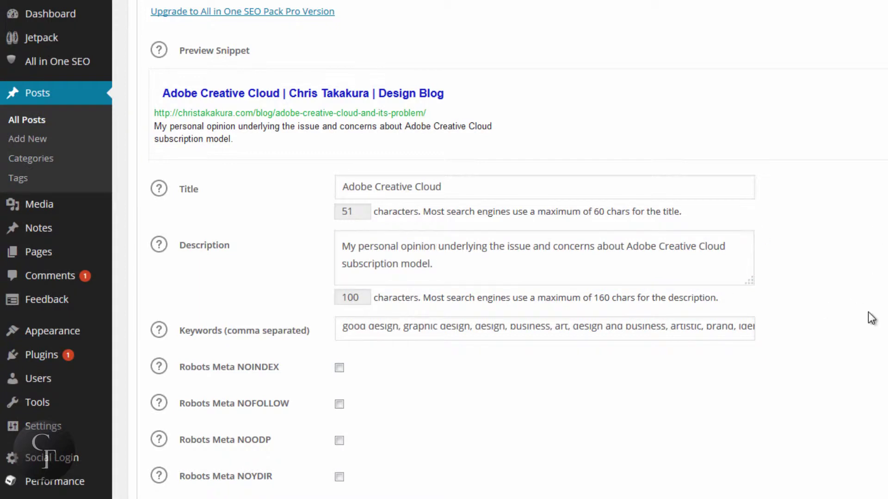
scroll(875, 318, up, 2)
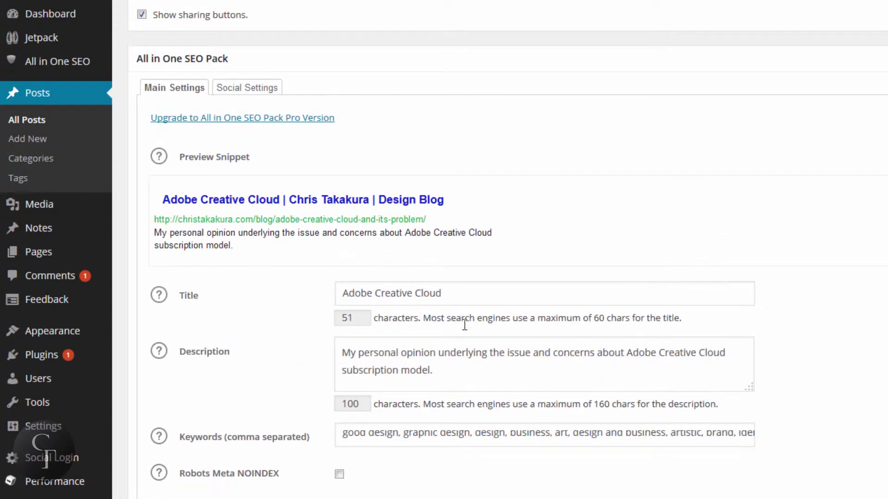
scroll(465, 325, up, 3)
scroll(506, 250, up, 4)
scroll(507, 249, up, 4)
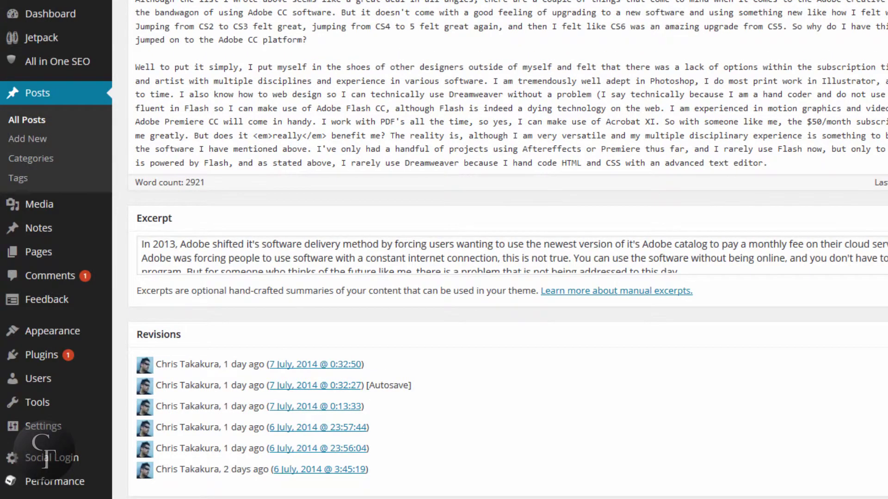
scroll(506, 250, up, 3)
scroll(507, 250, up, 1)
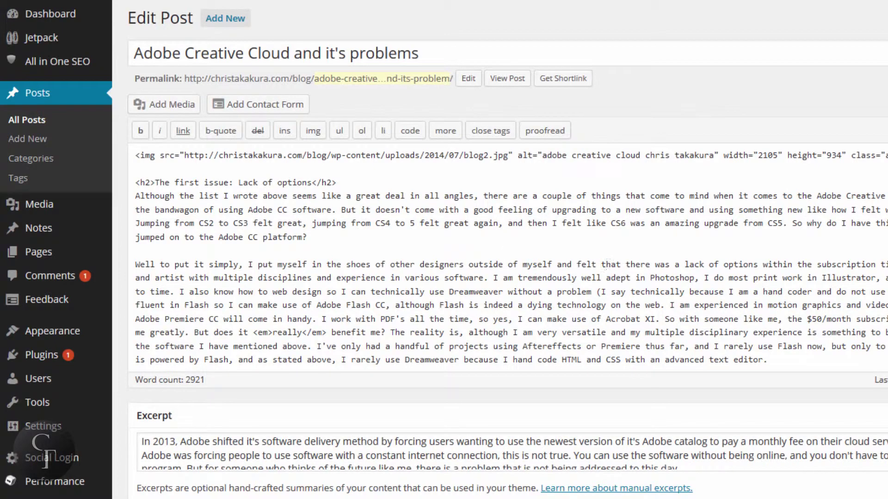
scroll(507, 250, down, 2)
scroll(507, 249, down, 1)
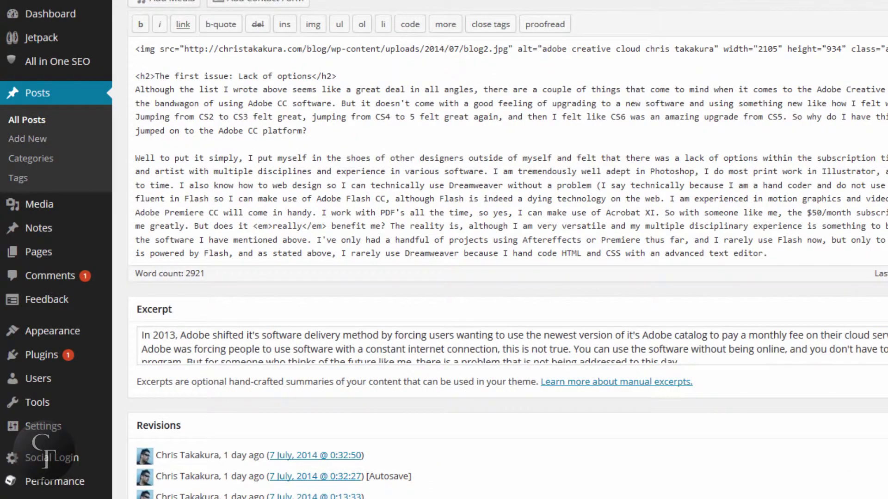
Update the post, triggering the proofreader check
click(545, 24)
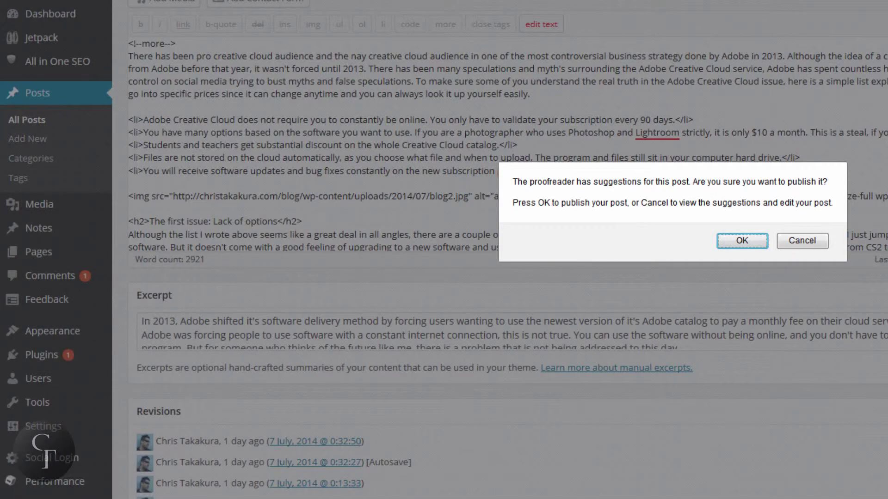
Publish the post despite proofreader suggestions, saving the shortened SEO title
click(803, 242)
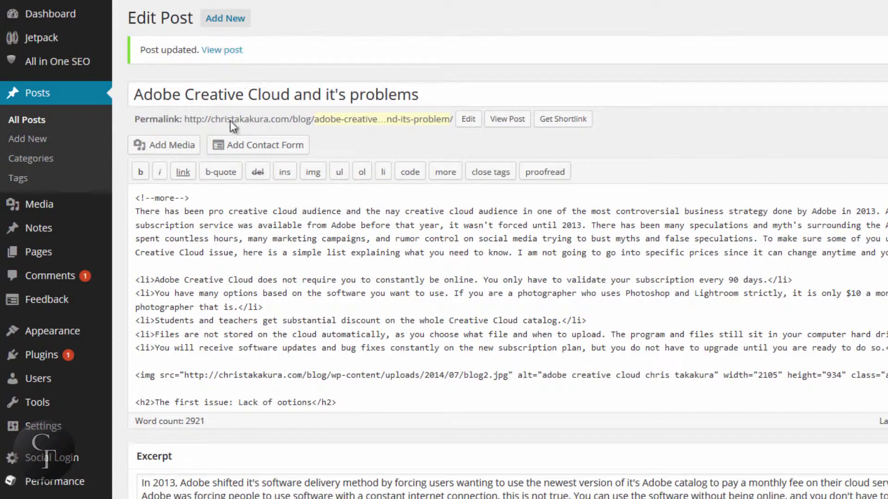
click(38, 124)
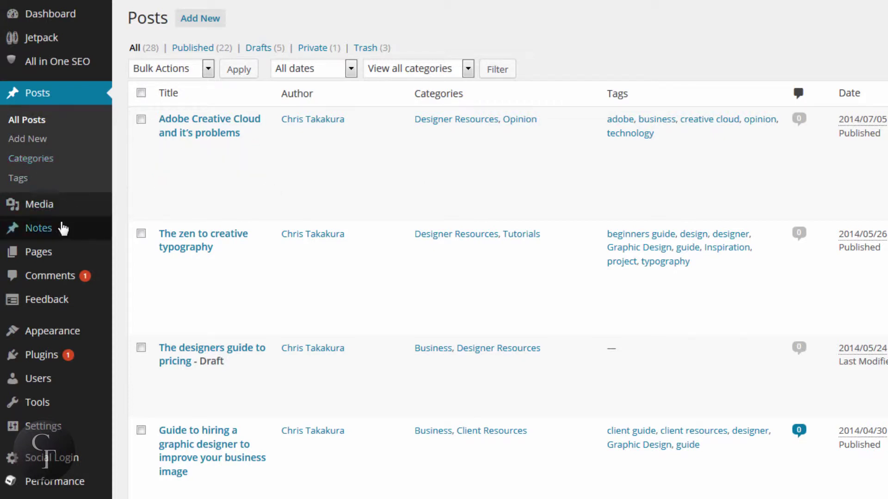
mouse_move(37, 251)
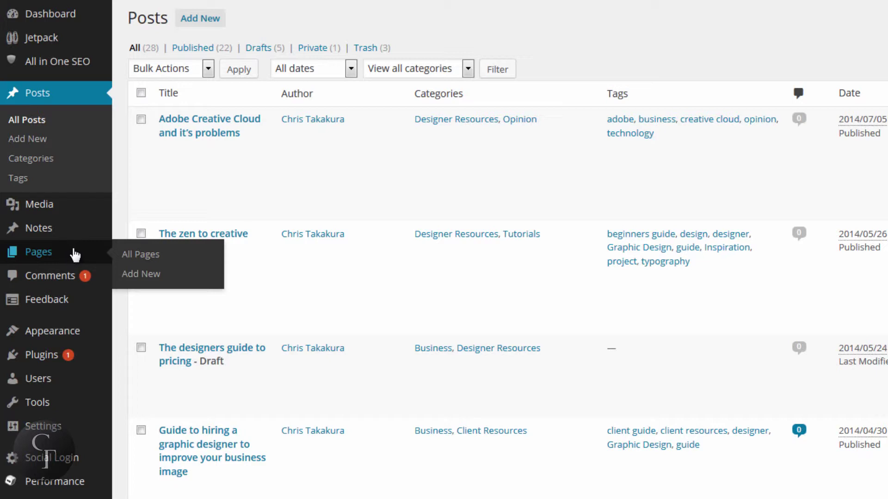
Go to the Pages list and edit the Dinner page
click(35, 252)
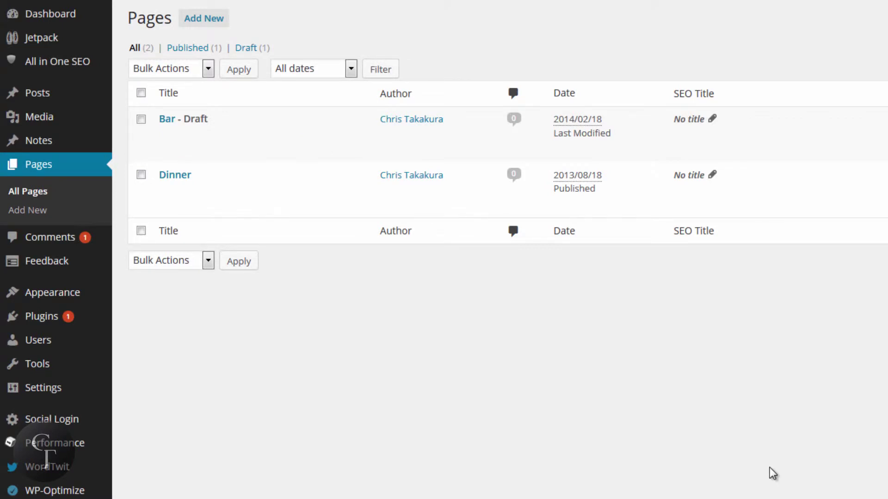
mouse_move(250, 182)
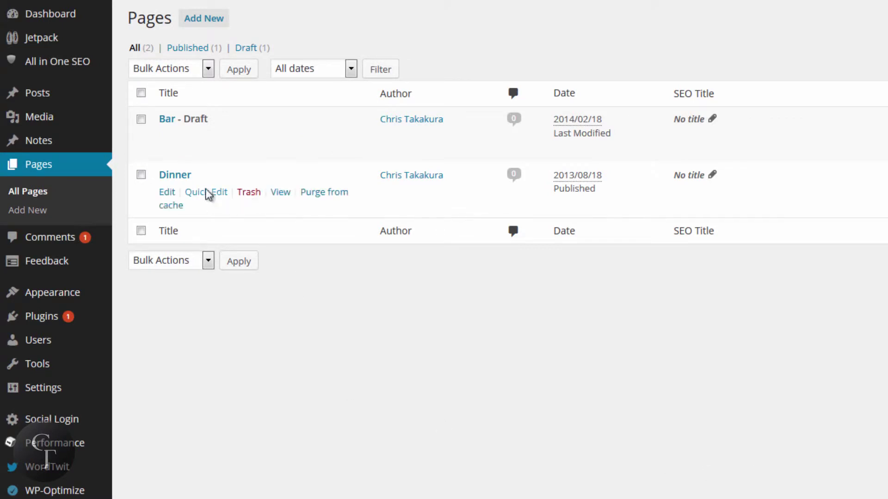
click(167, 194)
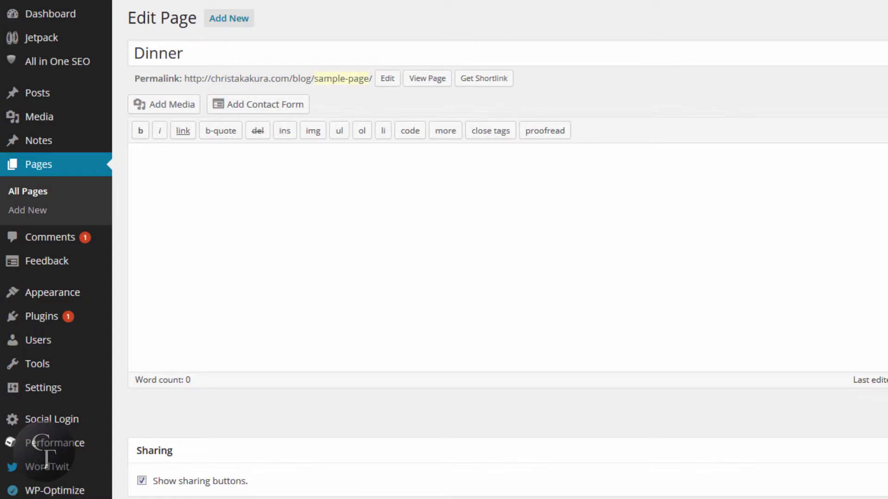
scroll(507, 250, down, 2)
scroll(508, 250, down, 3)
scroll(508, 250, down, 1)
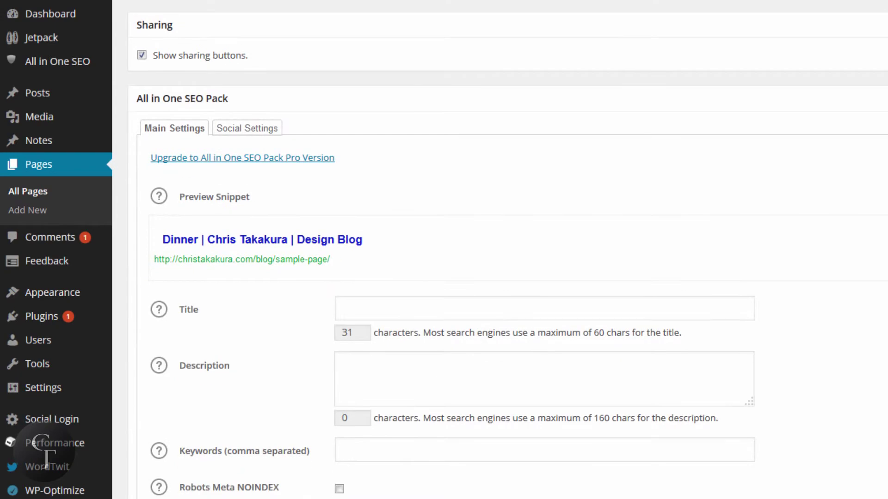
scroll(301, 118, down, 1)
scroll(301, 118, down, 1)
scroll(301, 117, up, 2)
scroll(447, 152, down, 2)
Check the Dinner page's SEO title, description and keywords, then view its Social Settings
click(395, 205)
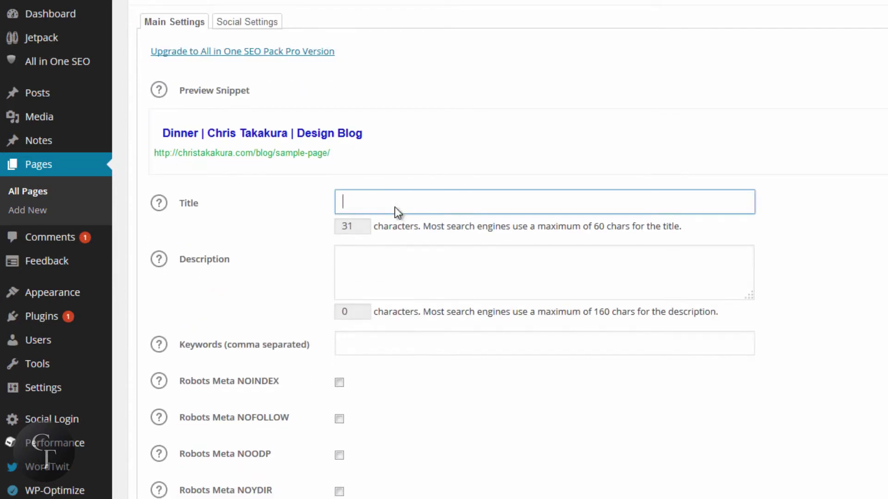
click(404, 273)
click(399, 342)
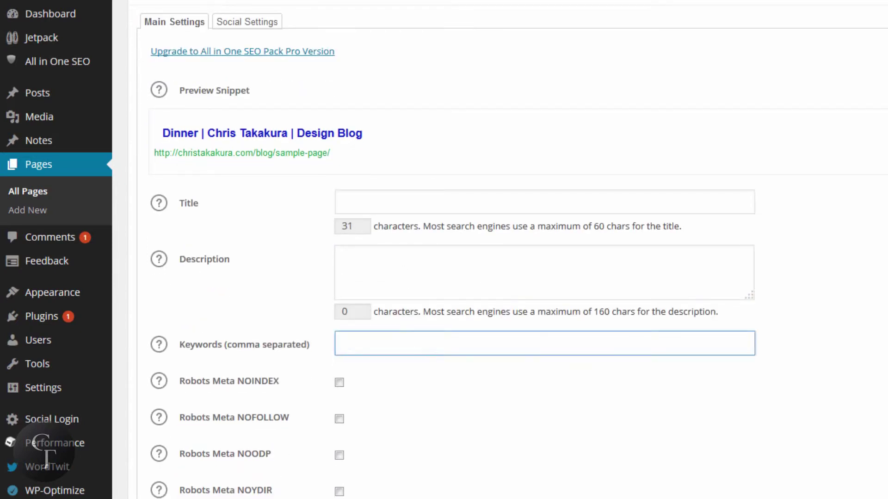
scroll(532, 366, up, 2)
scroll(508, 269, up, 2)
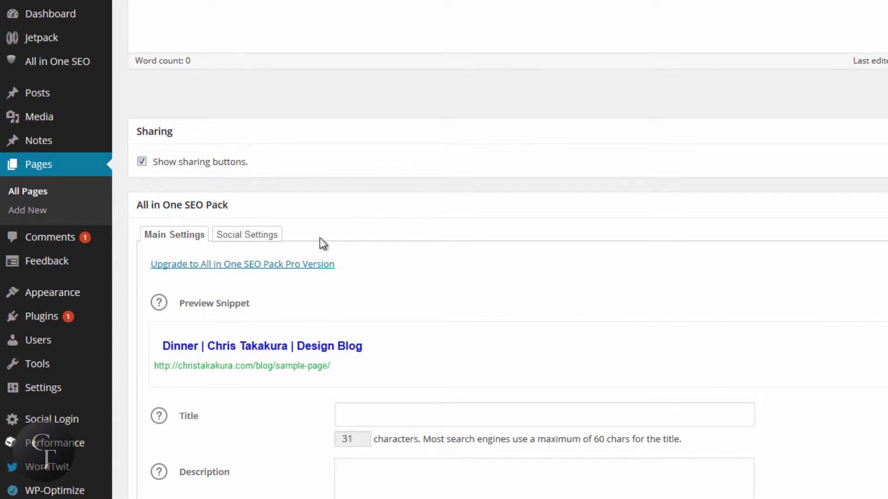
click(257, 236)
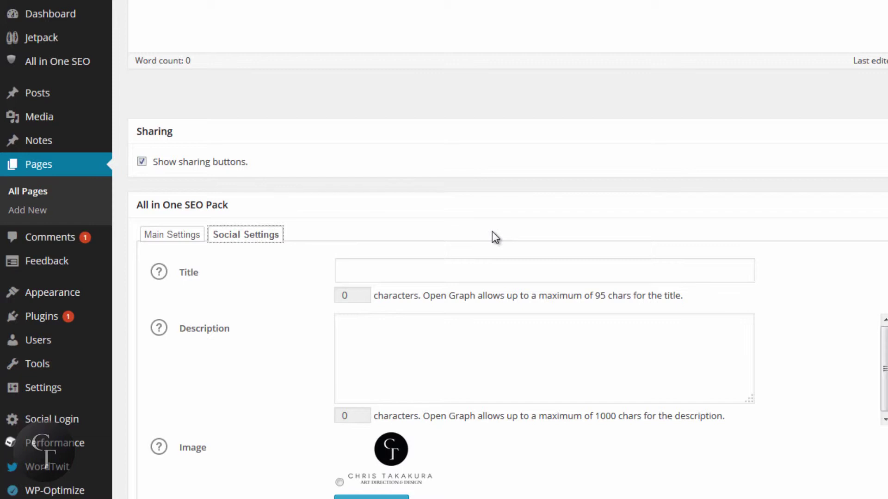
Check the social title and description, choose the site logo image, and focus Custom Image
click(421, 263)
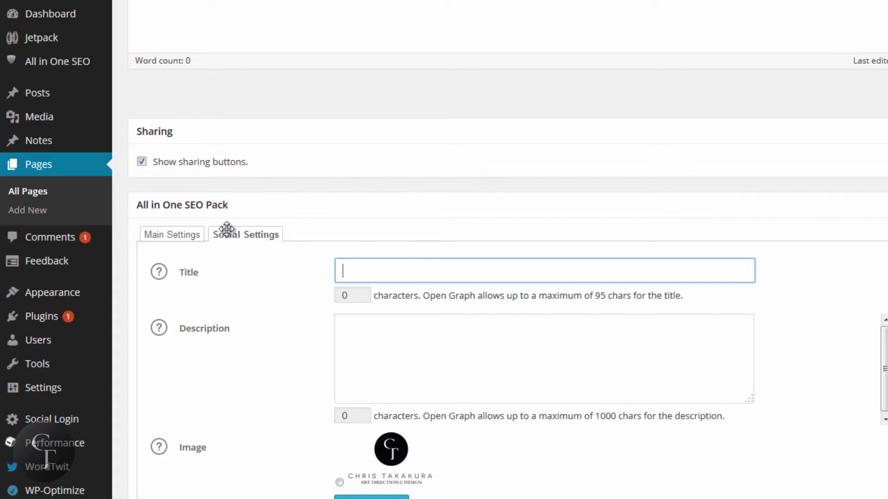
click(374, 266)
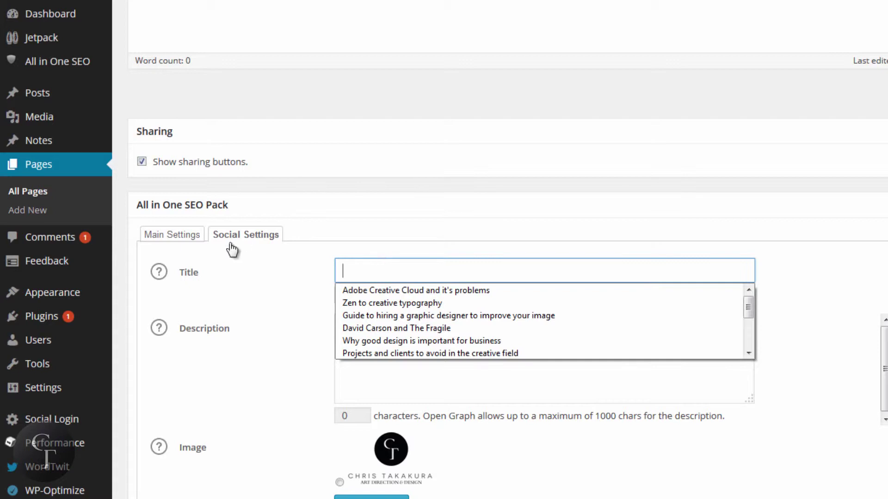
click(172, 240)
click(252, 239)
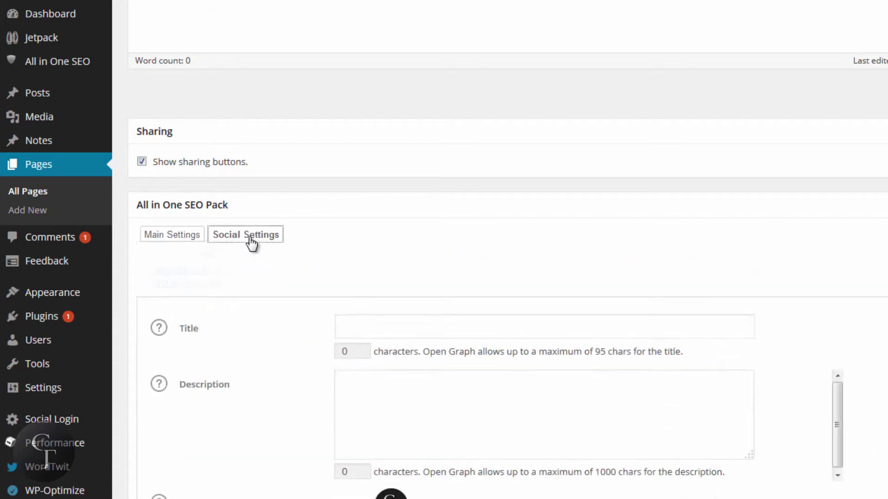
click(382, 264)
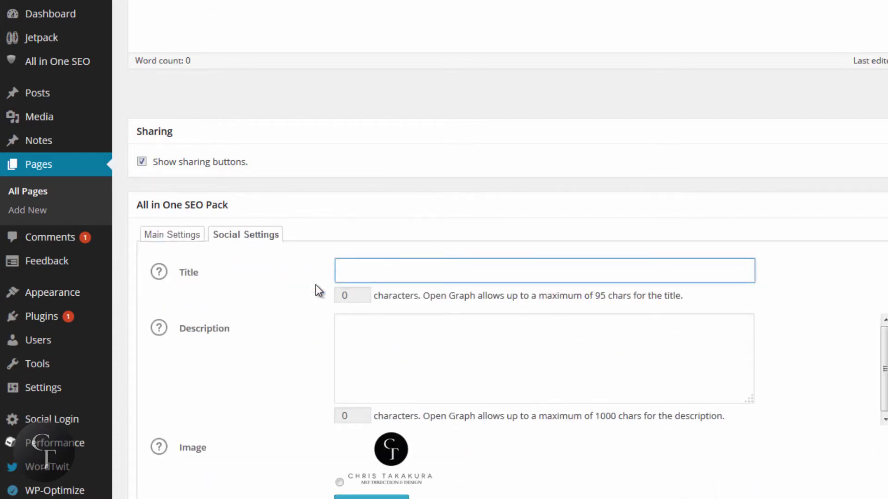
click(448, 342)
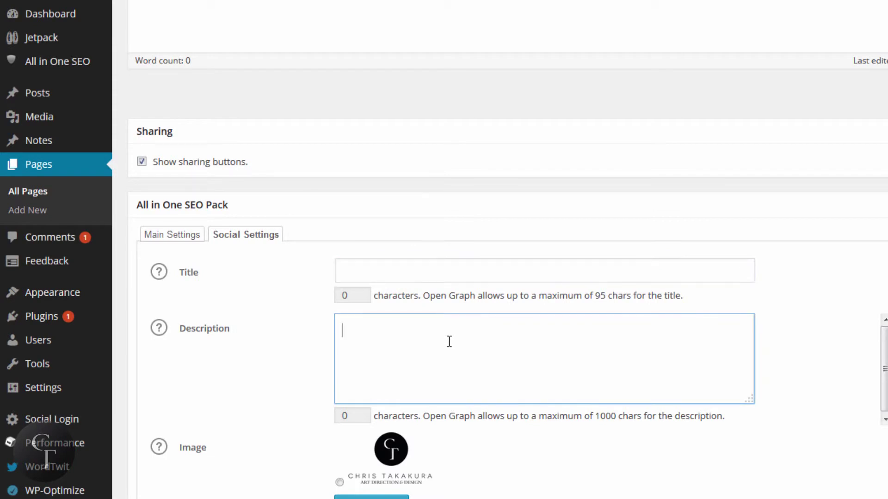
scroll(563, 464, down, 3)
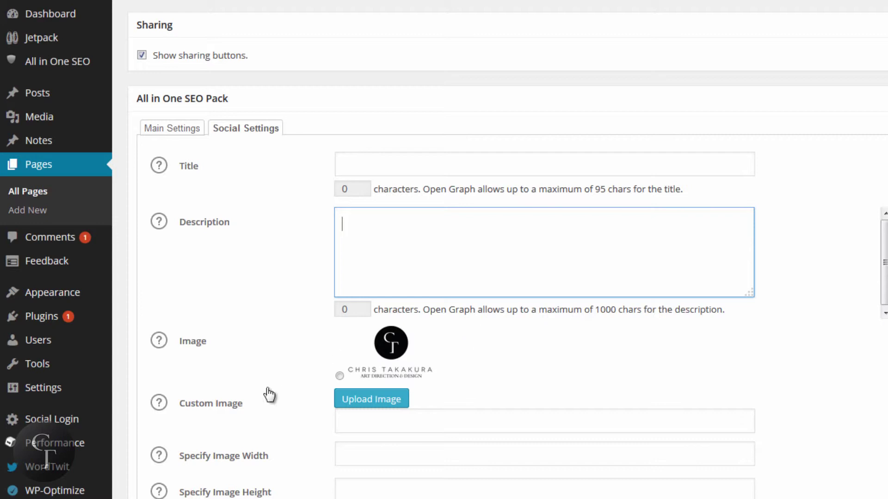
click(341, 377)
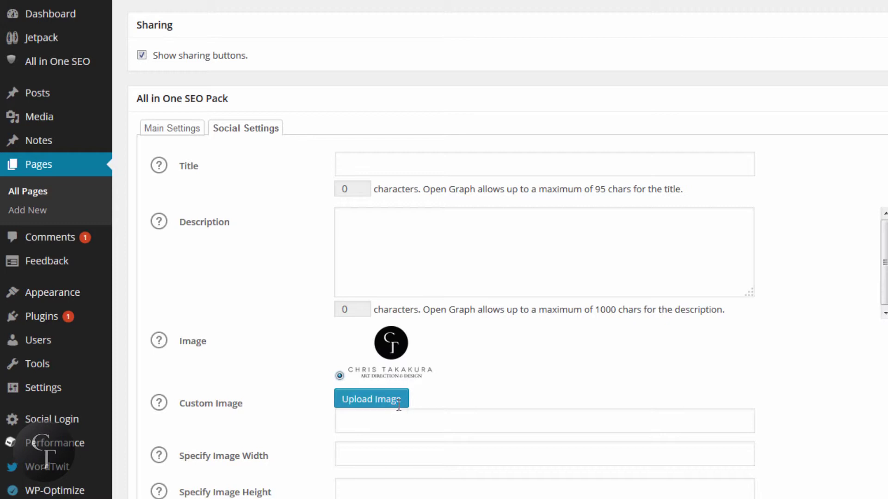
click(392, 425)
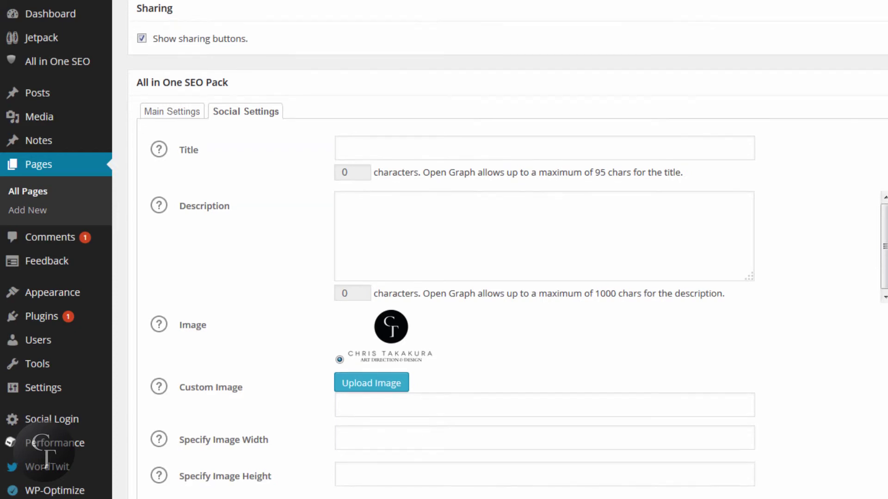
scroll(506, 249, up, 2)
scroll(506, 250, up, 5)
scroll(506, 250, down, 1)
scroll(506, 249, down, 1)
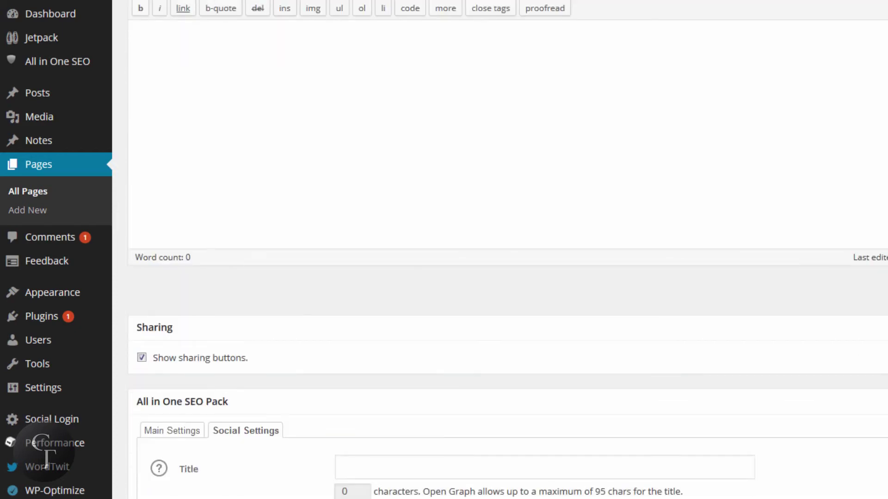
scroll(507, 250, up, 1)
scroll(507, 251, up, 1)
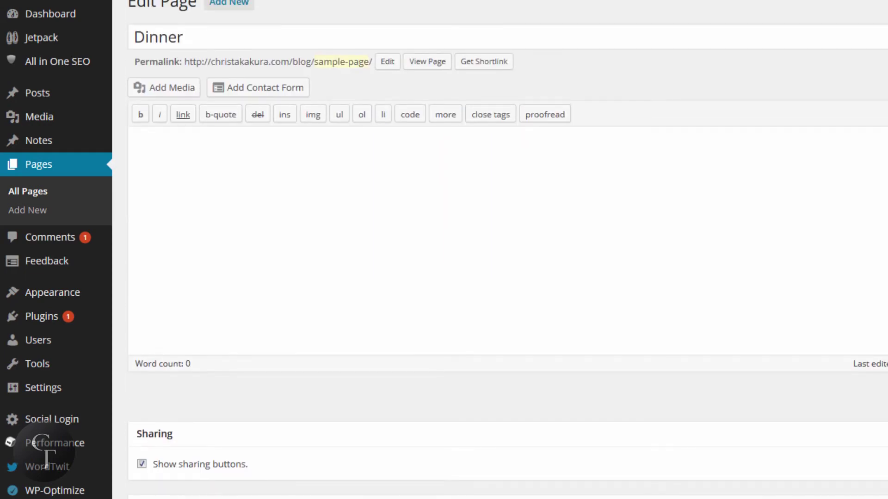
scroll(507, 250, up, 1)
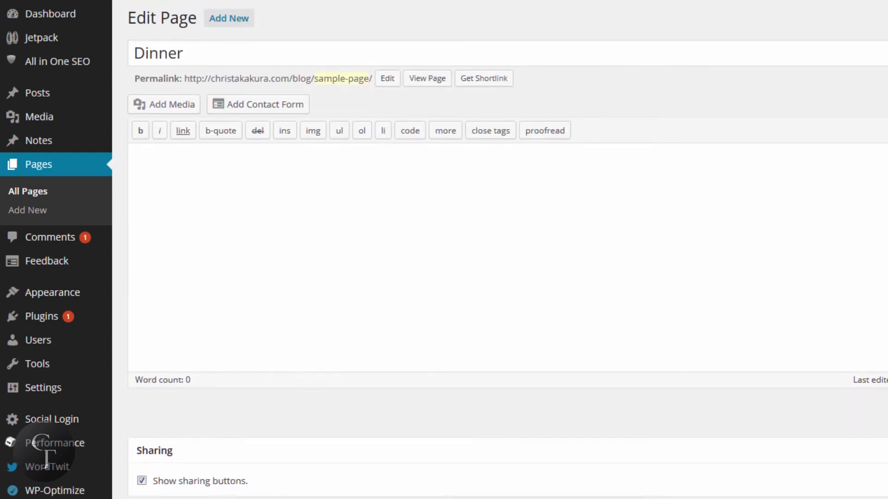
scroll(506, 250, down, 4)
scroll(506, 250, down, 1)
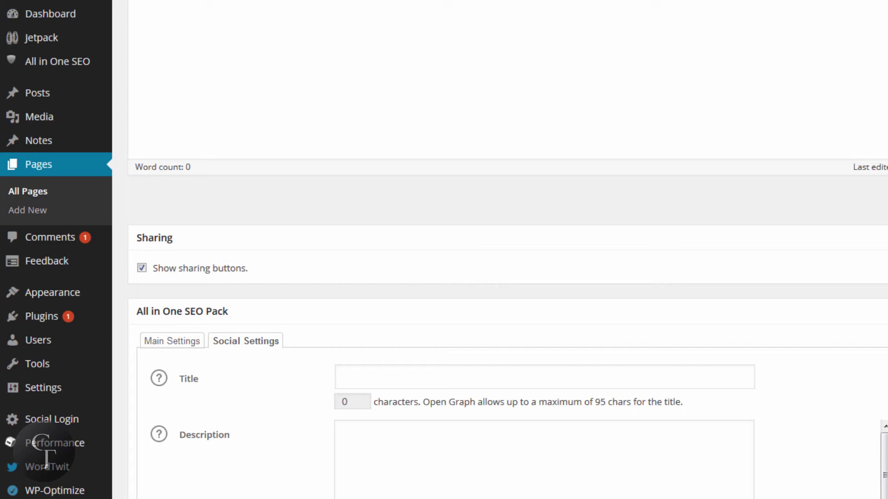
click(422, 379)
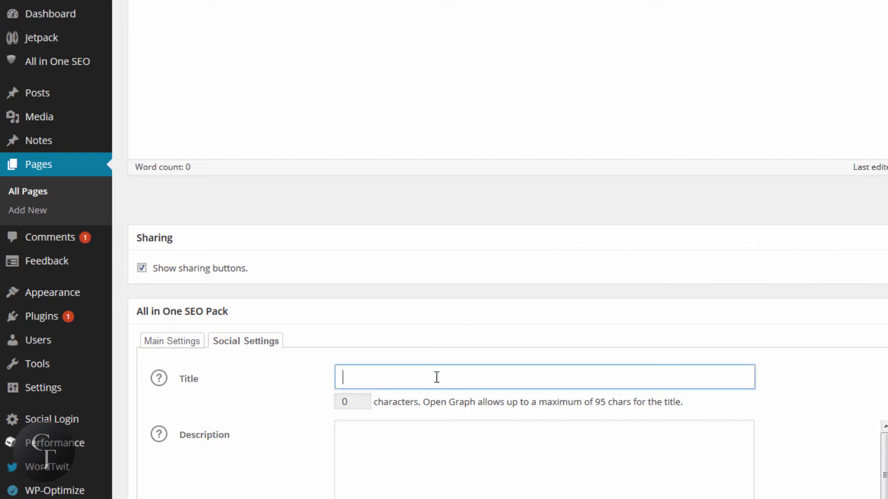
text(Galler)
text(y)
key(ctrl+a)
key(BackSpace)
text(G)
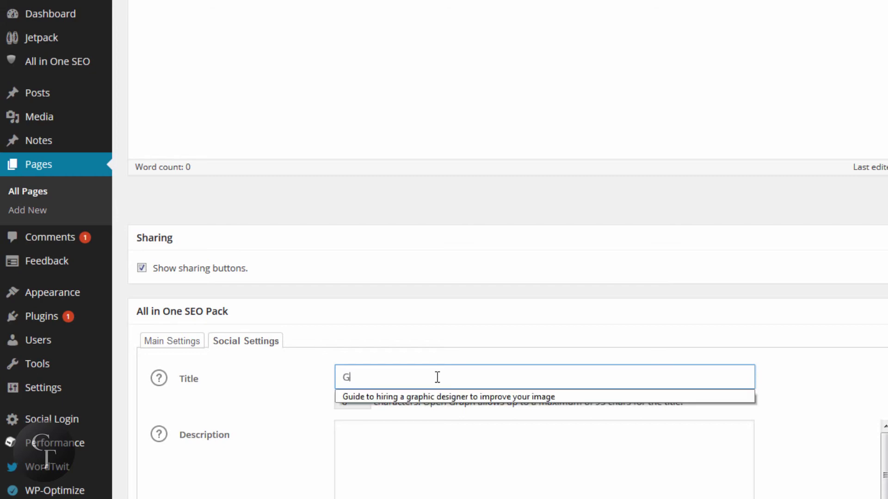
text(allery)
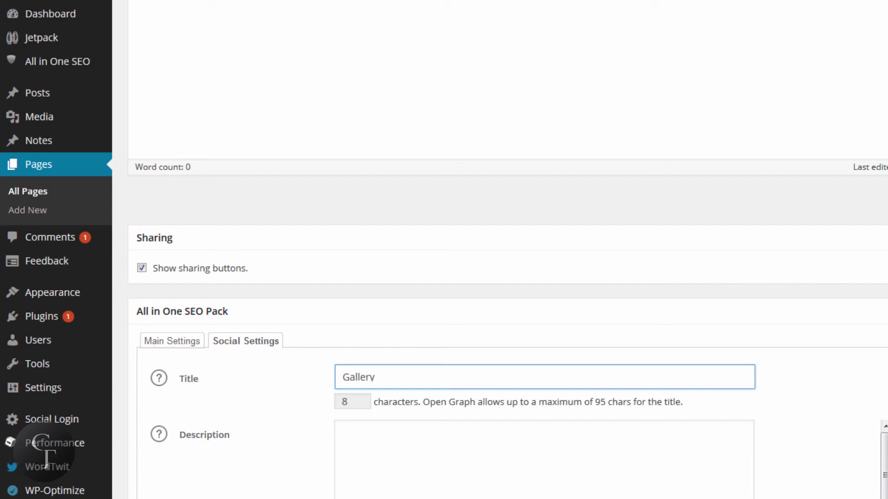
key(ctrl+a)
key(BackSpace)
click(443, 446)
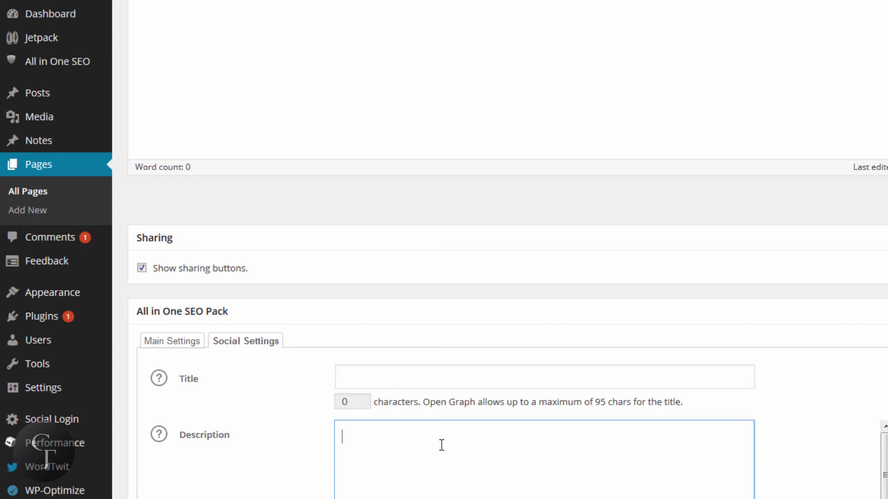
Return the Dinner page's SEO box to Main Settings, then show the Posts list with SEO columns
click(174, 342)
scroll(491, 363, down, 2)
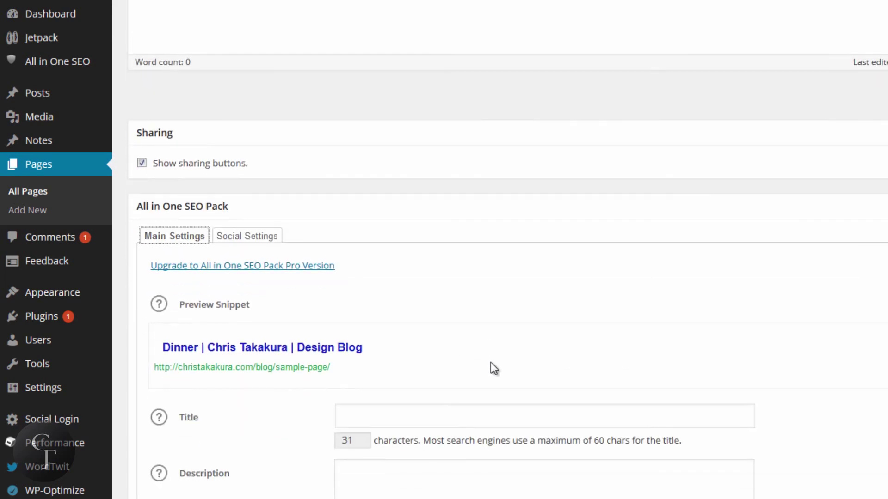
scroll(682, 398, up, 1)
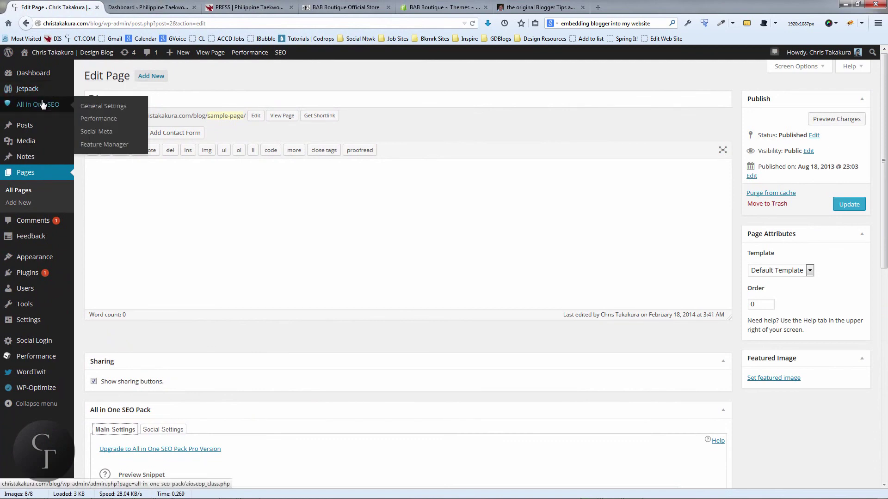
click(29, 126)
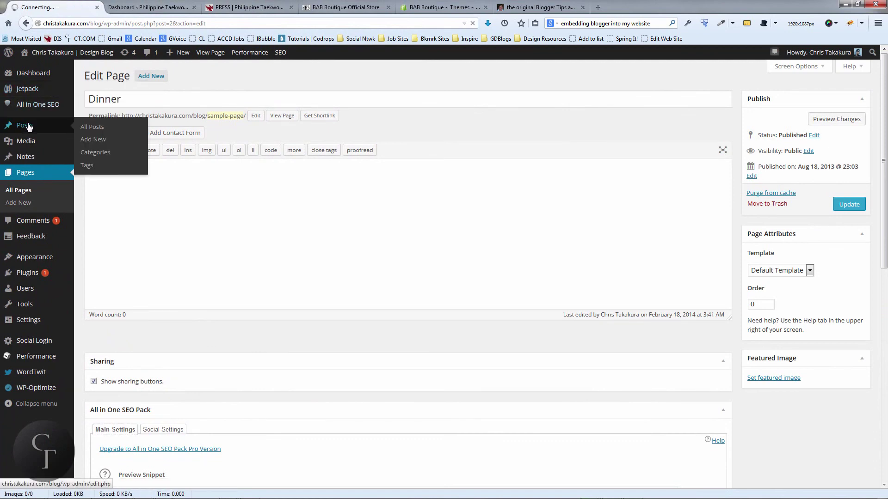